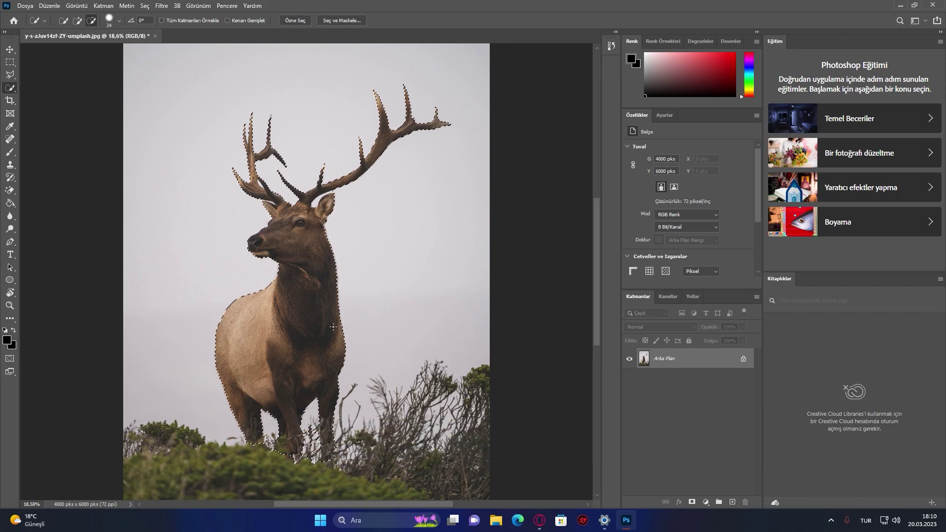
# Subtract the stray grass and background around the elk's lower legs from the selection
pyautogui.scroll(4, 333, 326)
pyautogui.scroll(-5, 333, 327)
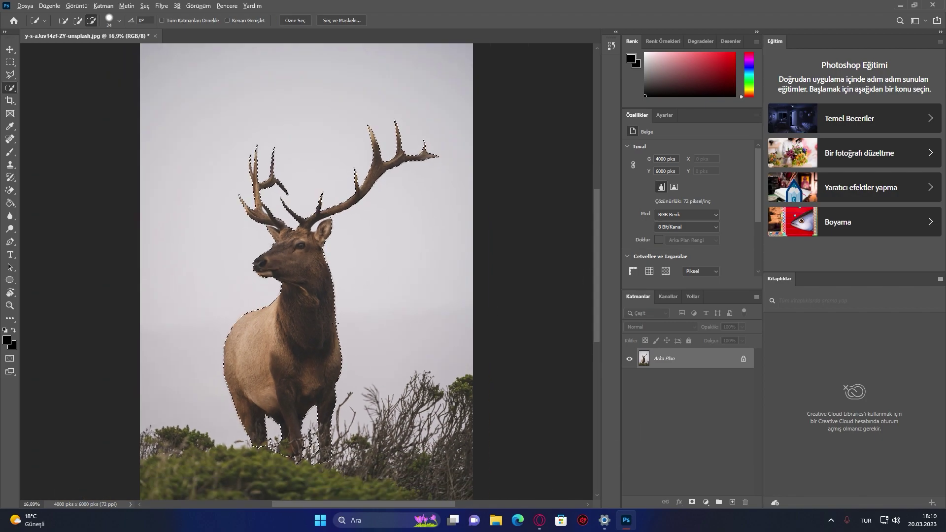
pyautogui.scroll(5, 326, 326)
pyautogui.moveTo(319, 293); pyautogui.dragTo(305, 129)
pyautogui.scroll(5, 271, 347)
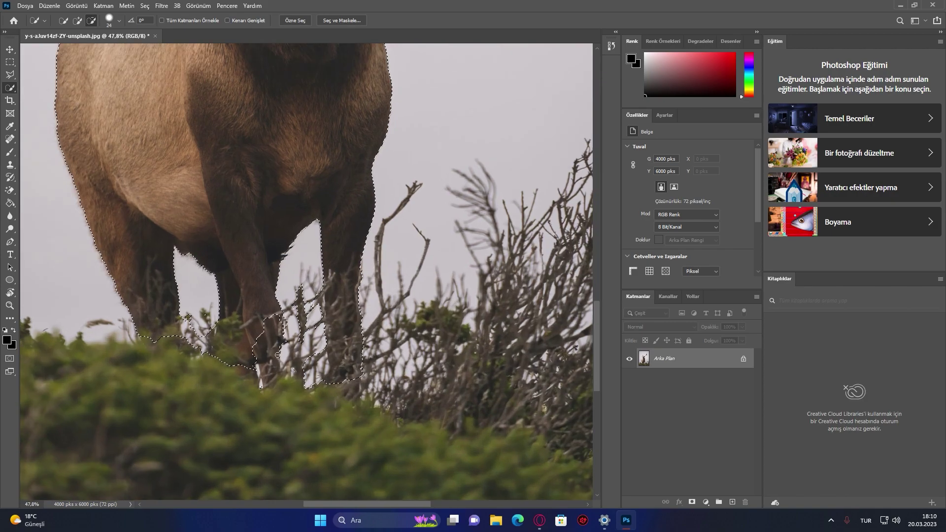
pyautogui.moveTo(306, 377)
pyautogui.mouseDown()
pyautogui.moveTo(333, 385)
pyautogui.moveTo(327, 344)
pyautogui.moveTo(362, 305)
pyautogui.mouseUp()
pyautogui.scroll(6, 306, 264)
pyautogui.moveTo(307, 264); pyautogui.dragTo(357, 405)
# Add the thin outer tine of the left antler to the selection using an 8 px Quick Selection brush
pyautogui.scroll(-15, 345, 409)
pyautogui.scroll(10, 291, 182)
pyautogui.scroll(10, 169, 111)
pyautogui.moveTo(169, 111); pyautogui.dragTo(224, 309)
pyautogui.scroll(5, 206, 224)
pyautogui.click(78, 21)
pyautogui.click(119, 21)
pyautogui.moveTo(74, 48); pyautogui.dragTo(69, 49)
pyautogui.click(196, 283)
pyautogui.moveTo(197, 283)
pyautogui.mouseDown()
pyautogui.moveTo(211, 353)
pyautogui.moveTo(210, 298)
pyautogui.mouseUp()
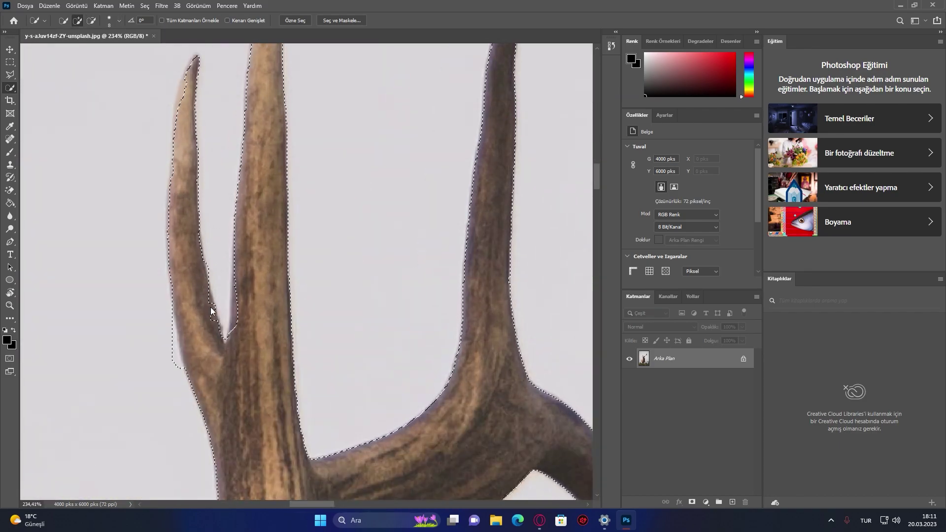
# Subtract the background gap between the long right antler and the ear beneath it from the selection
pyautogui.scroll(8, 212, 306)
pyautogui.scroll(-15, 227, 306)
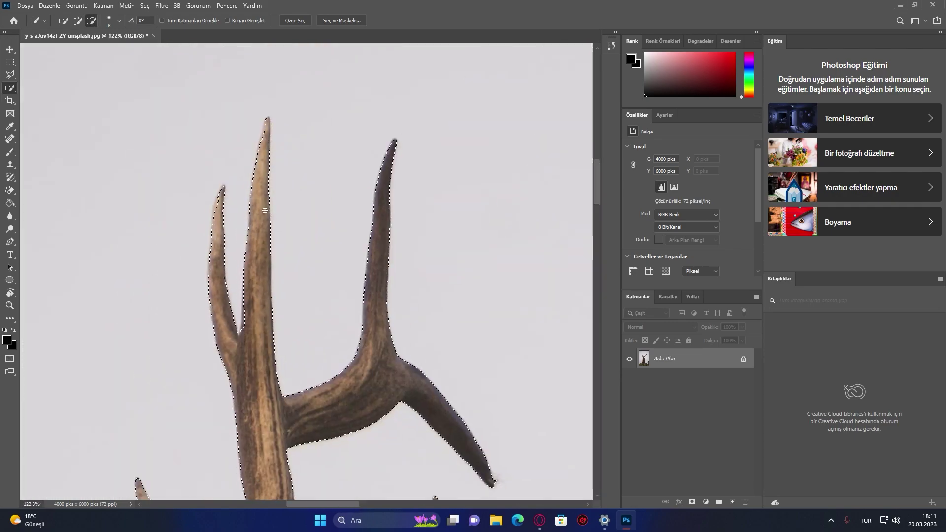
pyautogui.scroll(4, 269, 362)
pyautogui.scroll(-20, 276, 345)
pyautogui.scroll(10, 325, 236)
pyautogui.moveTo(325, 236); pyautogui.dragTo(288, 335)
pyautogui.scroll(14, 291, 247)
pyautogui.moveTo(306, 293); pyautogui.dragTo(513, 274)
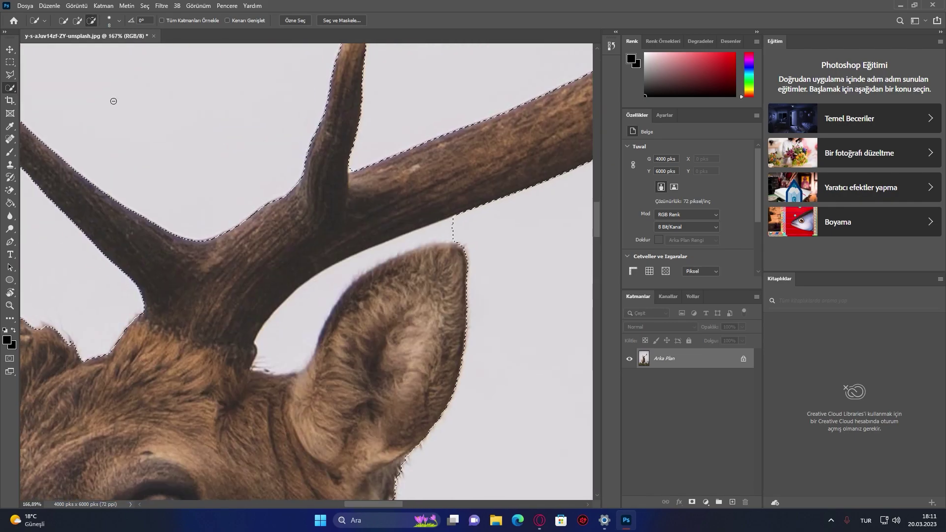
pyautogui.click(458, 229)
pyautogui.moveTo(470, 230)
pyautogui.mouseDown()
pyautogui.moveTo(339, 280)
pyautogui.moveTo(331, 303)
pyautogui.moveTo(439, 229)
pyautogui.mouseUp()
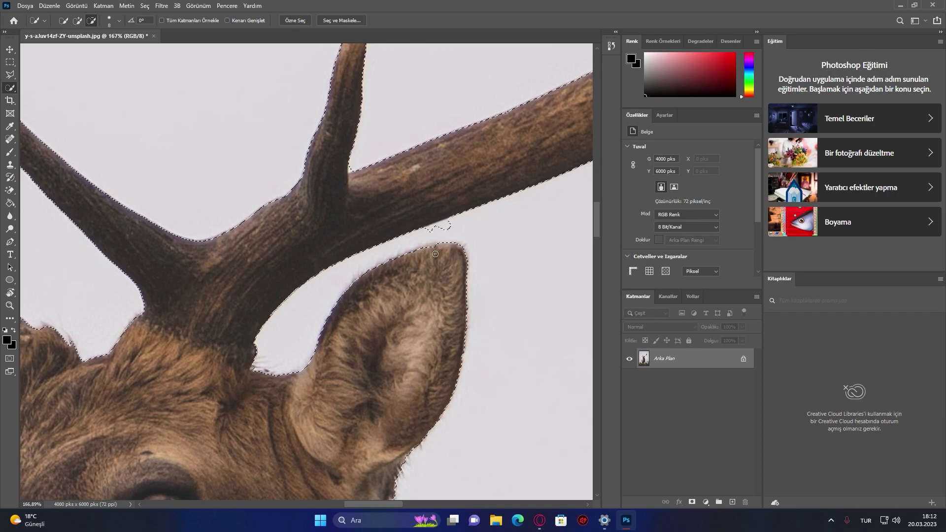
pyautogui.click(446, 229)
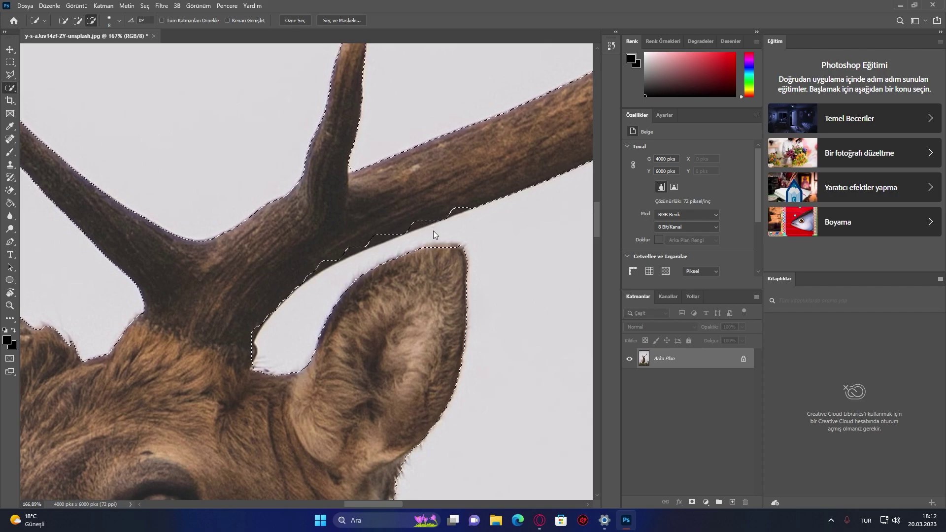
pyautogui.click(433, 231)
# Reduce the selection brush to 3 px and subtract the narrow background gap between the left antler and ear
pyautogui.scroll(-1, 480, 221)
pyautogui.scroll(-6, 480, 221)
pyautogui.scroll(11, 148, 261)
pyautogui.moveTo(148, 261); pyautogui.dragTo(313, 322)
pyautogui.scroll(5, 313, 322)
pyautogui.click(119, 20)
pyautogui.moveTo(70, 52); pyautogui.dragTo(67, 52)
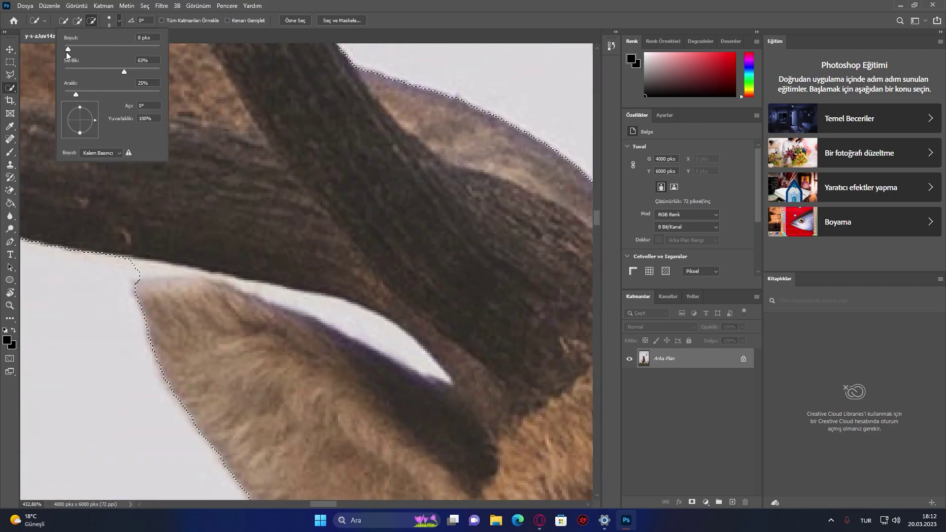
pyautogui.press('Return')
pyautogui.moveTo(293, 298); pyautogui.dragTo(252, 293)
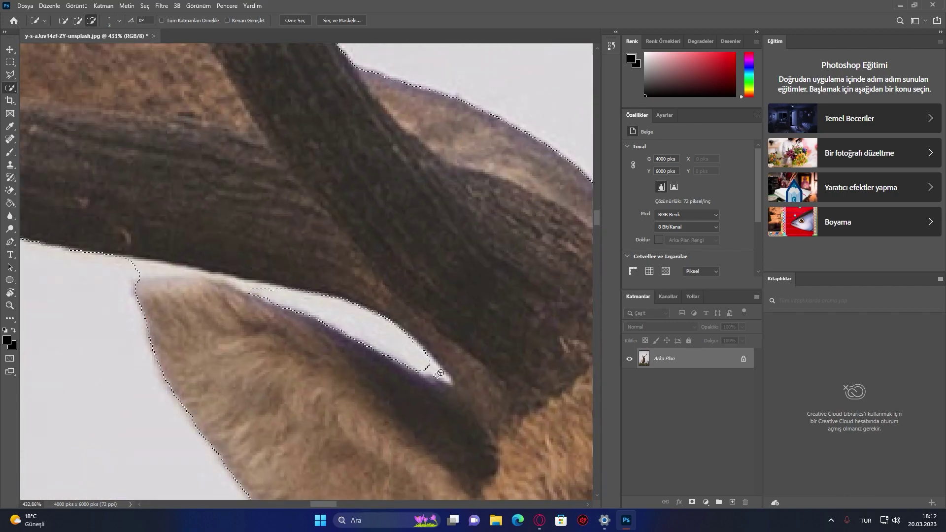
pyautogui.moveTo(448, 379)
pyautogui.mouseDown()
pyautogui.moveTo(263, 290)
pyautogui.moveTo(141, 266)
pyautogui.mouseUp()
# Add the missing edge of the left ear's tip back to the selection
pyautogui.click(66, 21)
pyautogui.click(77, 21)
pyautogui.moveTo(191, 284); pyautogui.dragTo(228, 286)
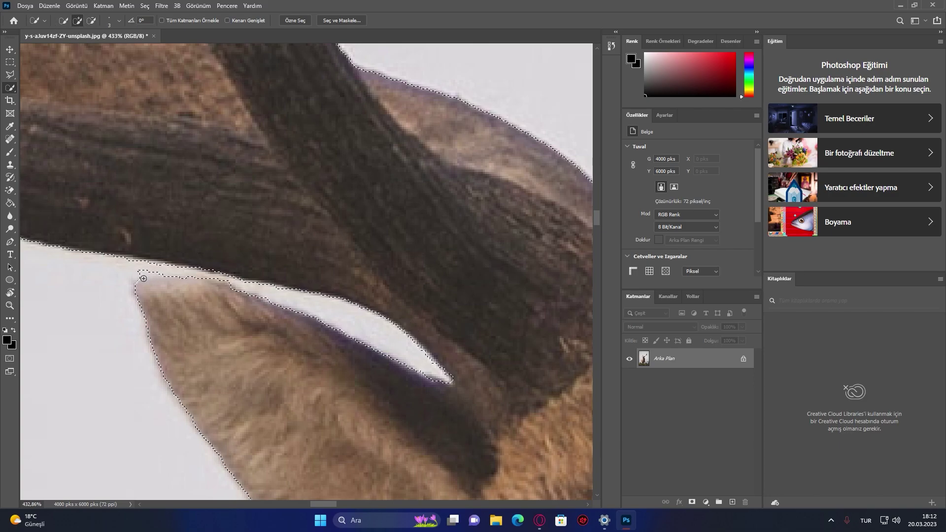
pyautogui.scroll(10, 130, 270)
pyautogui.moveTo(168, 283); pyautogui.dragTo(219, 295)
pyautogui.scroll(-10, 141, 291)
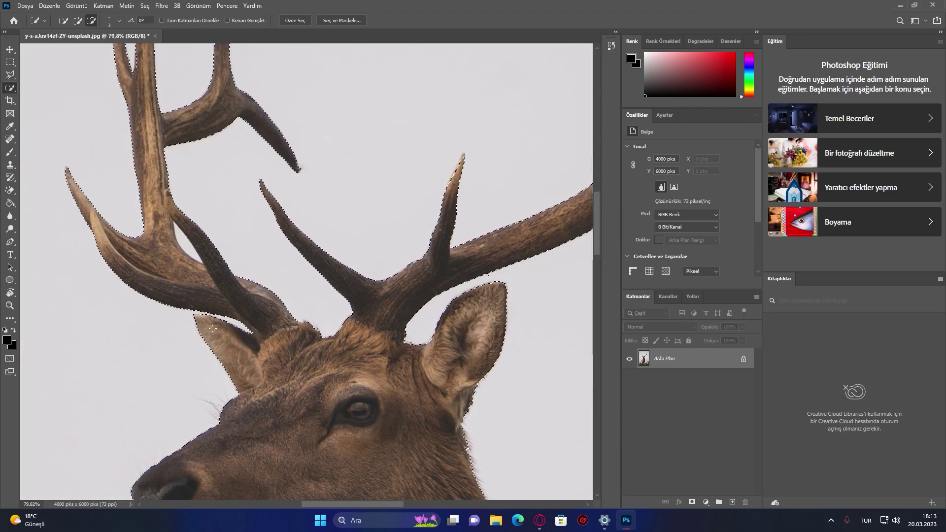
# Check the selection around the whole elk and open it in Select and Mask
pyautogui.moveTo(532, 128); pyautogui.dragTo(207, 345)
pyautogui.scroll(-6, 296, 198)
pyautogui.scroll(10, 217, 340)
pyautogui.scroll(-5, 211, 339)
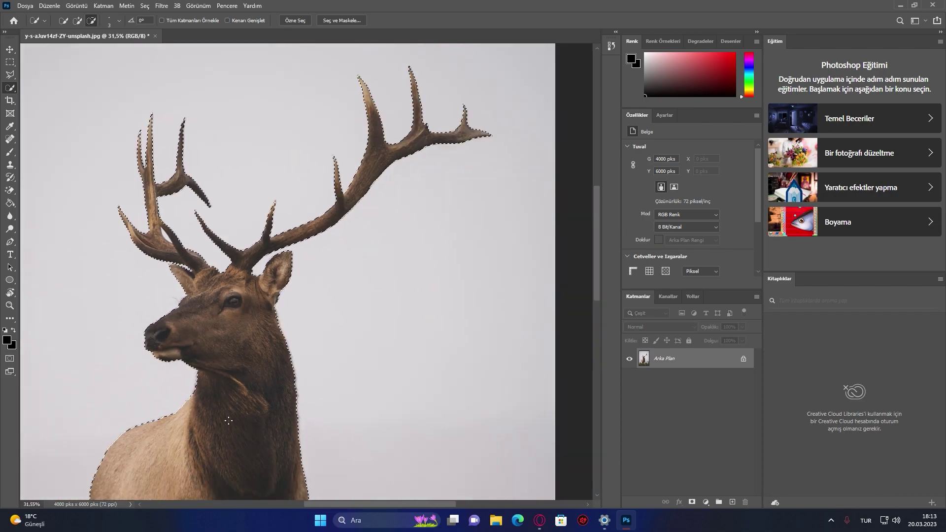
pyautogui.scroll(-12, 310, 188)
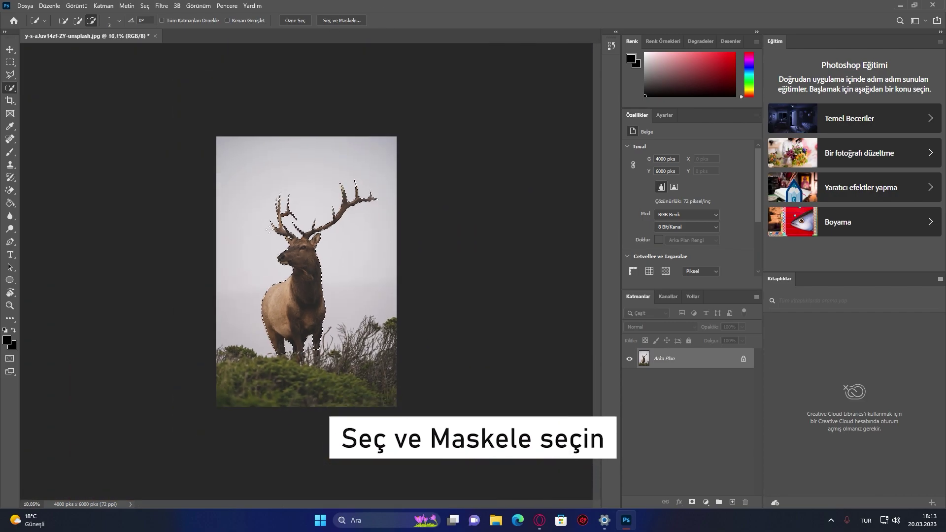
pyautogui.scroll(6, 308, 226)
pyautogui.scroll(3, 308, 225)
pyautogui.click(343, 20)
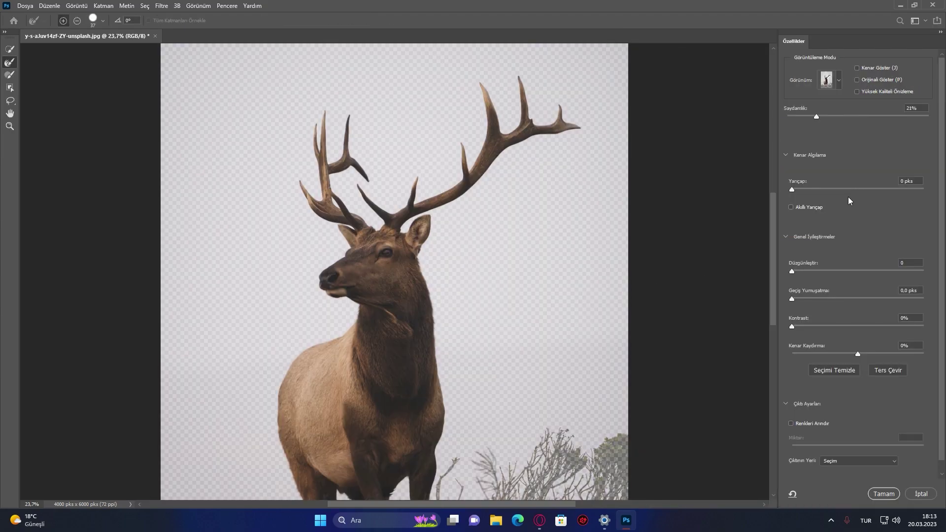
# Keep the Onion Skin view mode and set its transparency to 69%
pyautogui.click(839, 80)
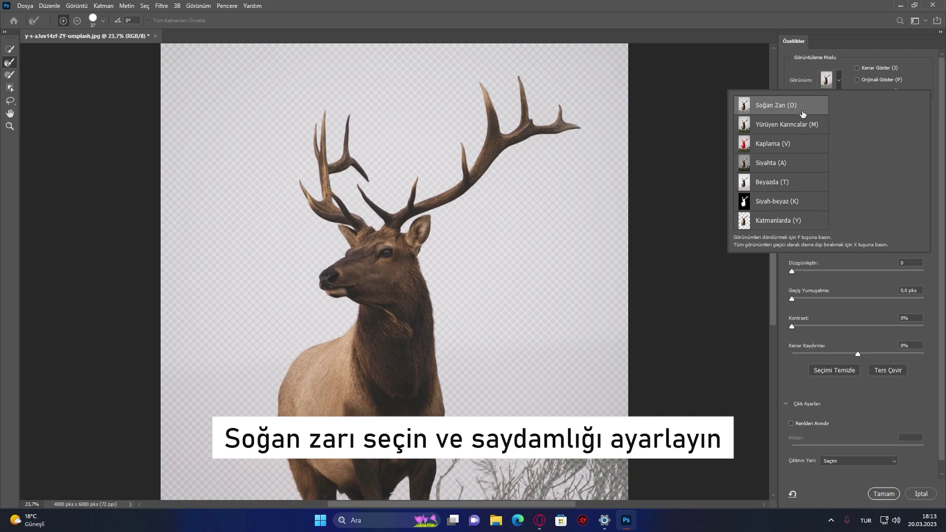
pyautogui.click(825, 81)
pyautogui.scroll(-2, 517, 218)
pyautogui.scroll(3, 519, 217)
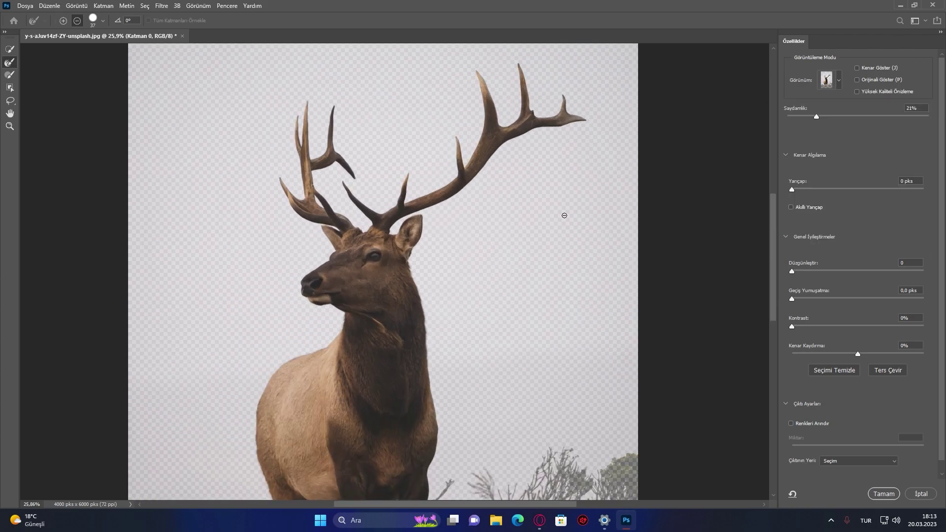
pyautogui.moveTo(823, 114); pyautogui.dragTo(885, 126)
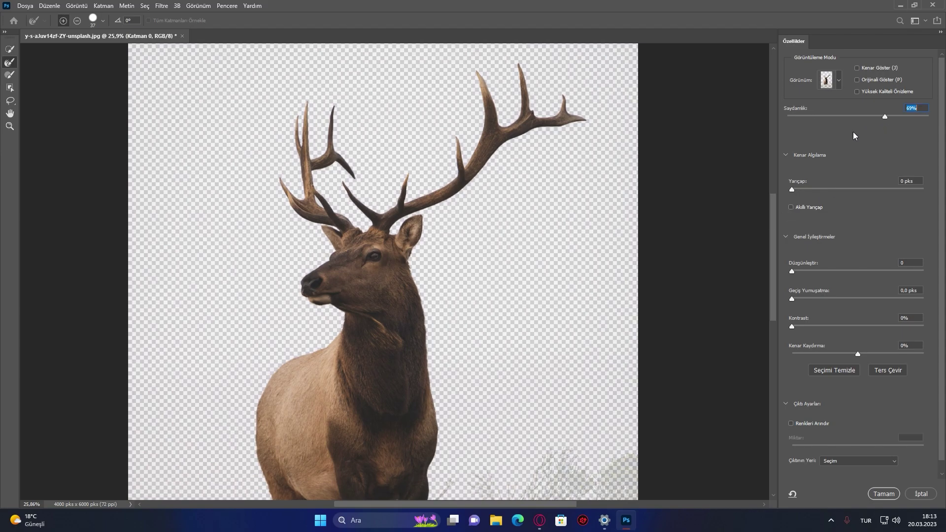
pyautogui.click(832, 77)
pyautogui.click(821, 85)
pyautogui.scroll(4, 401, 197)
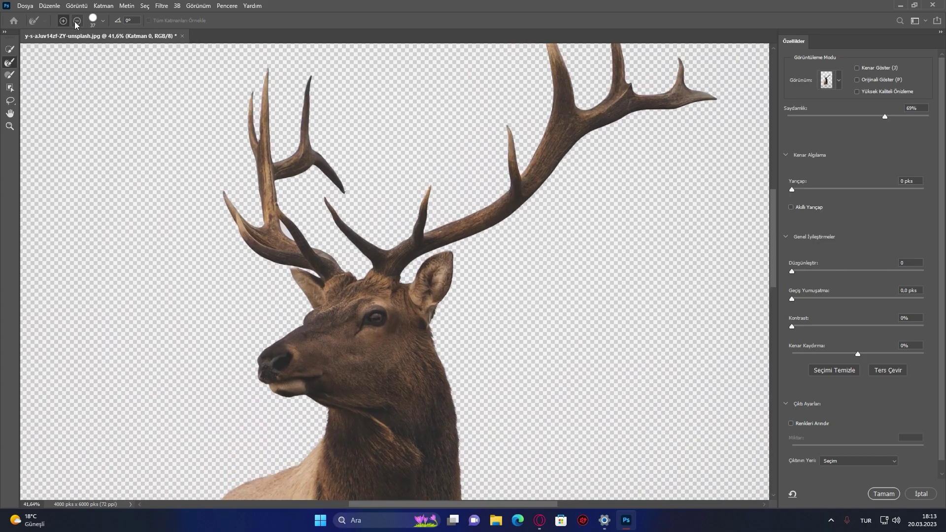
pyautogui.scroll(-4, 343, 168)
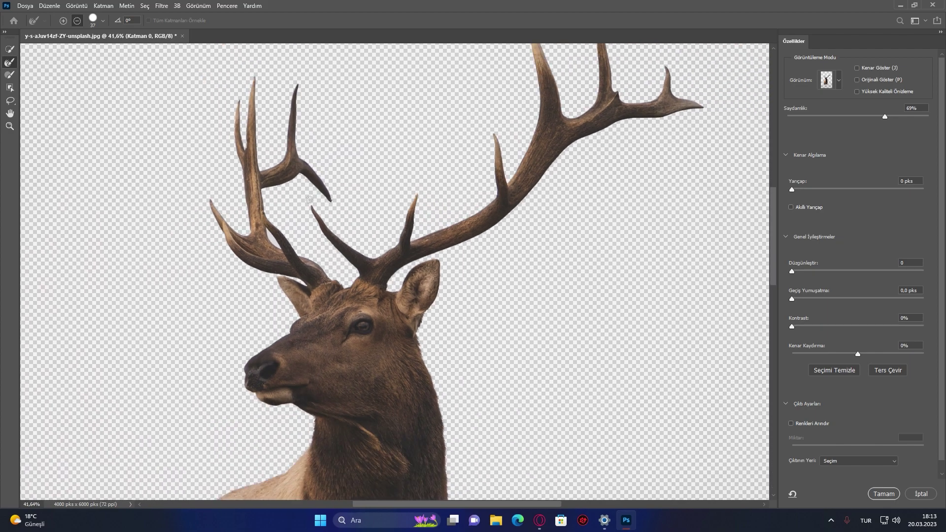
# Refine the fur edge along the back of the elk's neck and its chest with the Refine Edge Brush
pyautogui.scroll(6, 411, 401)
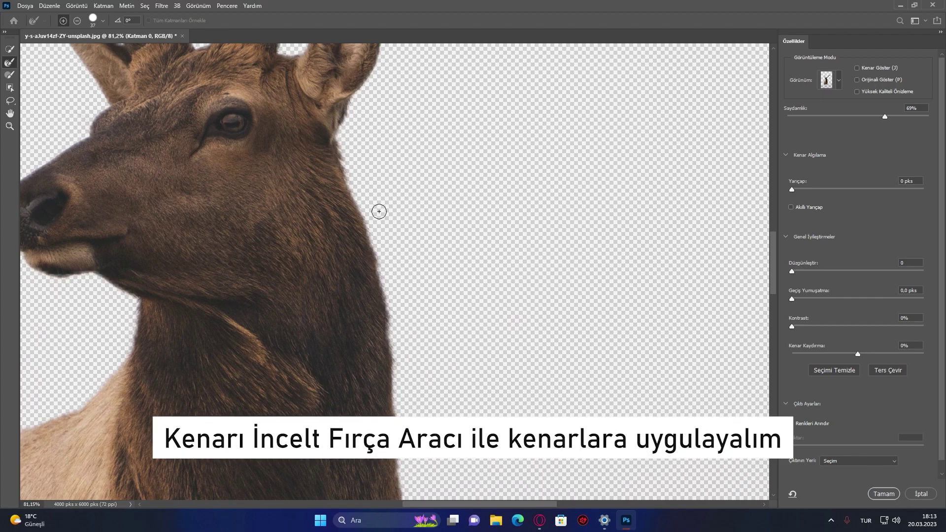
pyautogui.moveTo(398, 336); pyautogui.dragTo(406, 443)
pyautogui.scroll(-4, 409, 345)
pyautogui.moveTo(410, 315)
pyautogui.mouseDown()
pyautogui.moveTo(420, 230)
pyautogui.moveTo(398, 133)
pyautogui.mouseUp()
pyautogui.scroll(3, 393, 242)
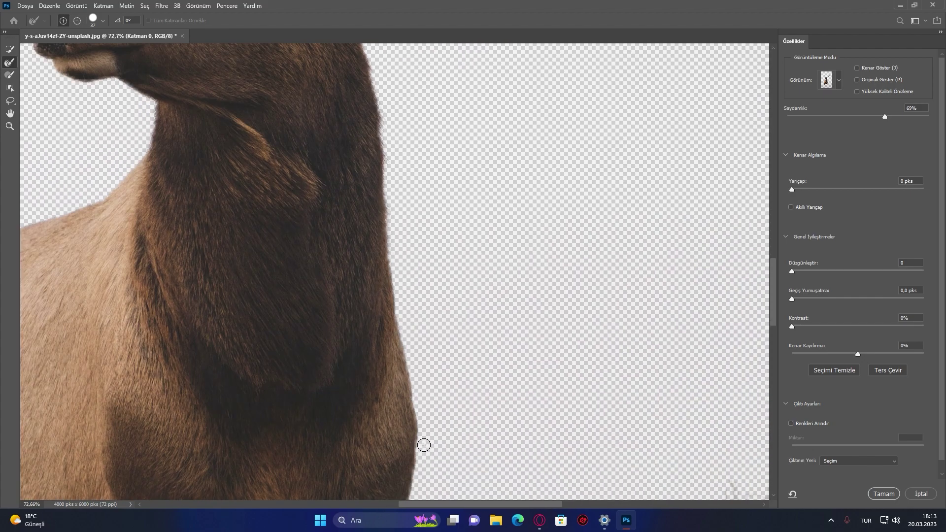
pyautogui.scroll(-4, 423, 444)
pyautogui.moveTo(424, 444); pyautogui.dragTo(437, 199)
pyautogui.scroll(6, 434, 232)
# Continue the Refine Edge Brush along the remaining body outline up to the elk's head
pyautogui.moveTo(383, 453)
pyautogui.mouseDown()
pyautogui.moveTo(406, 359)
pyautogui.moveTo(399, 265)
pyautogui.moveTo(365, 385)
pyautogui.moveTo(303, 381)
pyautogui.moveTo(299, 341)
pyautogui.mouseUp()
pyautogui.moveTo(262, 261)
pyautogui.mouseDown()
pyautogui.moveTo(220, 362)
pyautogui.moveTo(490, 317)
pyautogui.mouseUp()
pyautogui.moveTo(287, 241)
pyautogui.mouseDown()
pyautogui.moveTo(361, 373)
pyautogui.moveTo(437, 360)
pyautogui.moveTo(471, 303)
pyautogui.moveTo(281, 284)
pyautogui.moveTo(285, 378)
pyautogui.mouseUp()
pyautogui.moveTo(150, 252); pyautogui.dragTo(210, 387)
pyautogui.moveTo(138, 223)
pyautogui.mouseDown()
pyautogui.moveTo(310, 388)
pyautogui.moveTo(234, 177)
pyautogui.moveTo(227, 127)
pyautogui.mouseUp()
pyautogui.moveTo(227, 127); pyautogui.dragTo(282, 374)
pyautogui.moveTo(376, 141); pyautogui.dragTo(513, 86)
pyautogui.moveTo(512, 86)
pyautogui.mouseDown()
pyautogui.moveTo(382, 265)
pyautogui.moveTo(336, 152)
pyautogui.mouseUp()
pyautogui.moveTo(355, 105)
pyautogui.mouseDown()
pyautogui.moveTo(336, 406)
pyautogui.moveTo(314, 414)
pyautogui.mouseUp()
pyautogui.scroll(3, 316, 394)
pyautogui.scroll(-1, 315, 395)
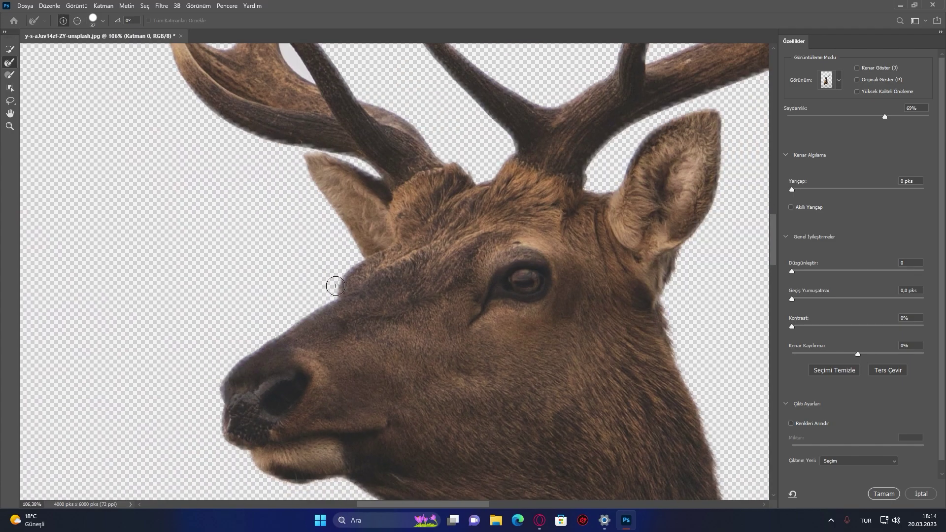
# Refine the edges around the left ear and antler base, reducing the Refine Edge Brush to 8 px
pyautogui.scroll(9, 330, 148)
pyautogui.moveTo(257, 217); pyautogui.dragTo(366, 402)
pyautogui.scroll(-5, 356, 248)
pyautogui.scroll(4, 289, 241)
pyautogui.click(95, 21)
pyautogui.moveTo(59, 48); pyautogui.dragTo(51, 49)
pyautogui.moveTo(235, 245); pyautogui.dragTo(389, 286)
pyautogui.scroll(4, 139, 224)
pyautogui.scroll(-3, 139, 224)
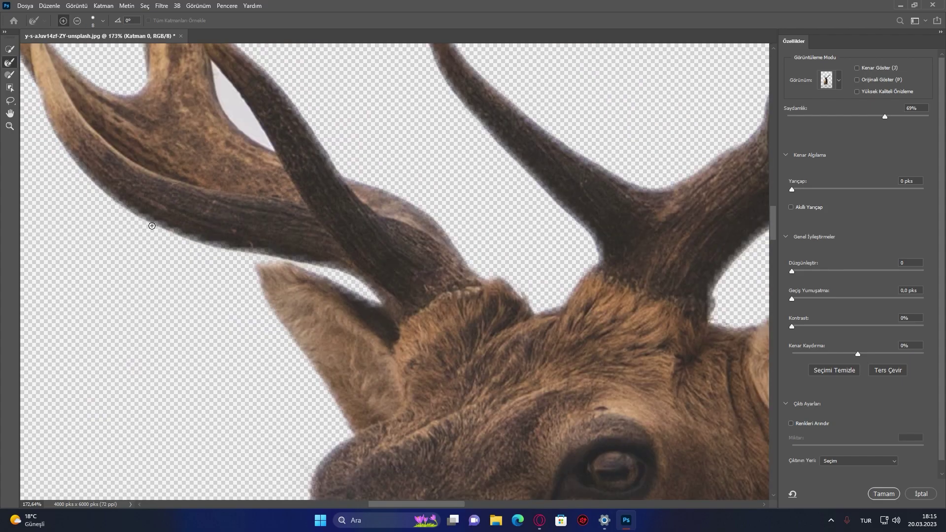
# Refine the edges of the left antler's tines with the small Refine Edge Brush
pyautogui.scroll(-5, 183, 232)
pyautogui.scroll(5, 241, 201)
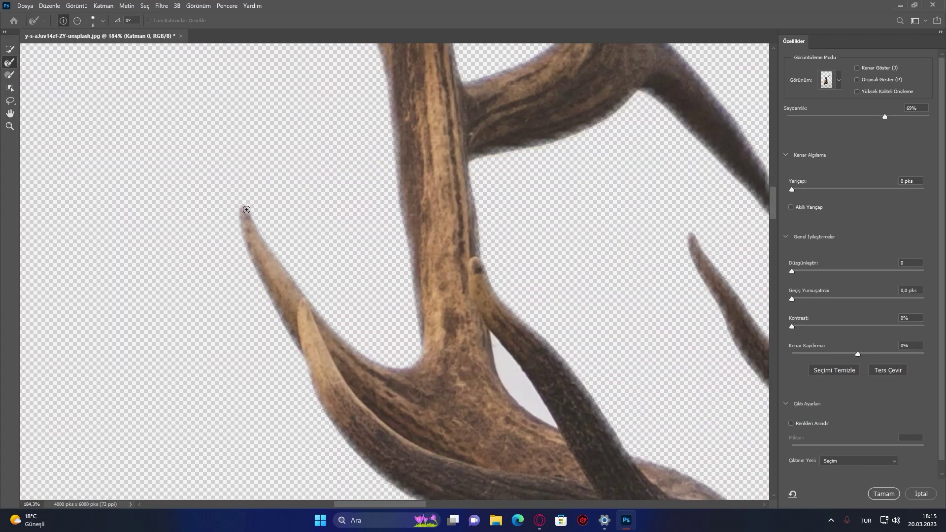
pyautogui.scroll(-5, 335, 288)
pyautogui.scroll(7, 409, 320)
pyautogui.scroll(-3, 340, 221)
pyautogui.moveTo(347, 235)
pyautogui.mouseDown()
pyautogui.moveTo(331, 204)
pyautogui.moveTo(370, 271)
pyautogui.moveTo(346, 215)
pyautogui.moveTo(352, 260)
pyautogui.moveTo(376, 259)
pyautogui.moveTo(341, 239)
pyautogui.moveTo(365, 245)
pyautogui.moveTo(335, 221)
pyautogui.moveTo(376, 266)
pyautogui.moveTo(332, 208)
pyautogui.mouseUp()
pyautogui.scroll(-8, 582, 283)
pyautogui.scroll(5, 739, 281)
pyautogui.moveTo(739, 281)
pyautogui.mouseDown()
pyautogui.moveTo(500, 338)
pyautogui.moveTo(420, 425)
pyautogui.mouseUp()
# Enlarge the Refine Edge Brush and refine the edges of the long right antler and its tines
pyautogui.scroll(-5, 421, 425)
pyautogui.scroll(7, 526, 163)
pyautogui.click(103, 20)
pyautogui.moveTo(51, 49); pyautogui.dragTo(64, 49)
pyautogui.moveTo(478, 147); pyautogui.dragTo(462, 319)
pyautogui.moveTo(486, 172)
pyautogui.mouseDown()
pyautogui.moveTo(580, 414)
pyautogui.moveTo(690, 418)
pyautogui.mouseUp()
pyautogui.moveTo(698, 142)
pyautogui.mouseDown()
pyautogui.moveTo(387, 190)
pyautogui.moveTo(407, 85)
pyautogui.moveTo(659, 387)
pyautogui.mouseUp()
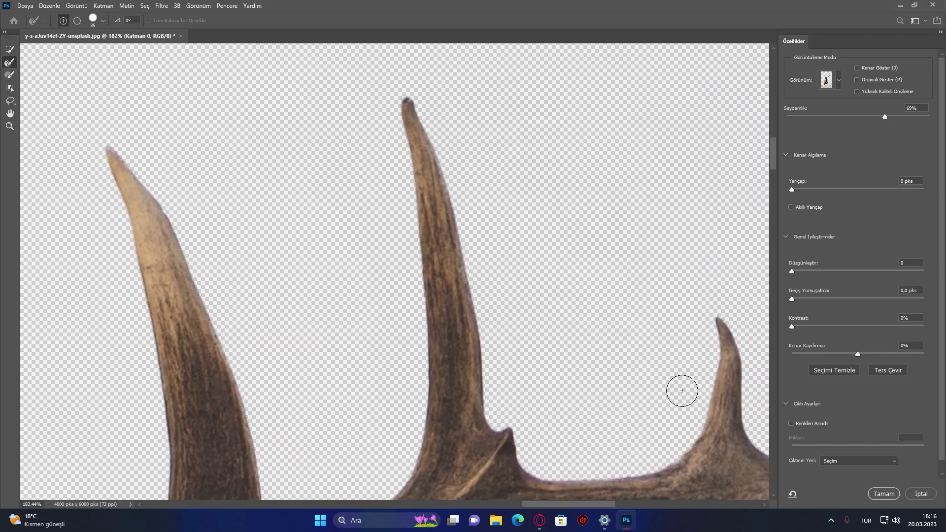
pyautogui.moveTo(707, 325); pyautogui.dragTo(402, 260)
pyautogui.moveTo(587, 452); pyautogui.dragTo(450, 476)
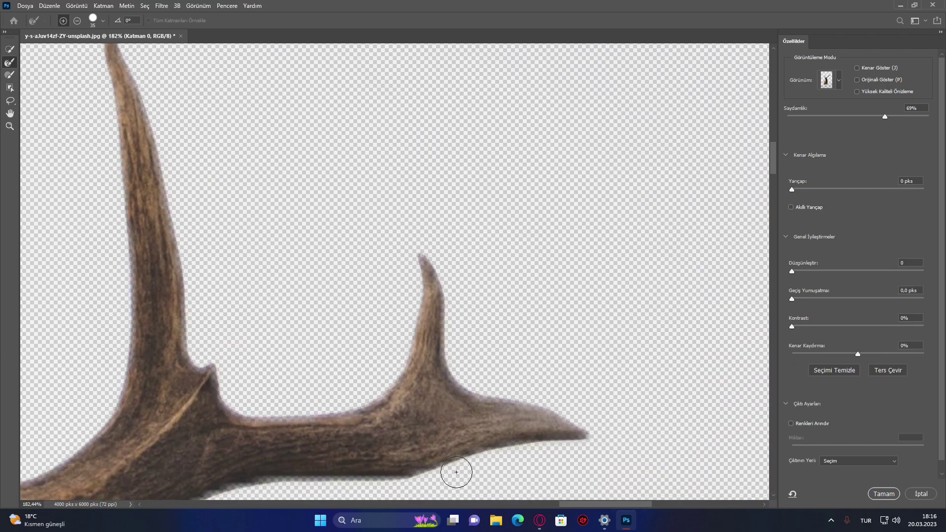
pyautogui.scroll(-11, 285, 390)
pyautogui.moveTo(286, 389); pyautogui.dragTo(522, 153)
# Check the full cutout and set the edge contrast to 9%
pyautogui.scroll(-14, 524, 152)
pyautogui.moveTo(462, 289); pyautogui.dragTo(416, 278)
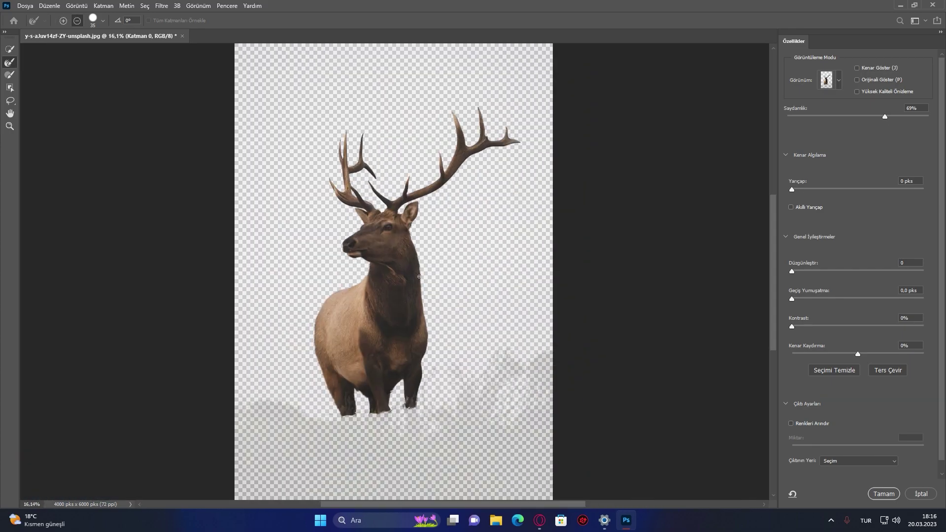
pyautogui.scroll(3, 416, 279)
pyautogui.moveTo(417, 171); pyautogui.dragTo(414, 219)
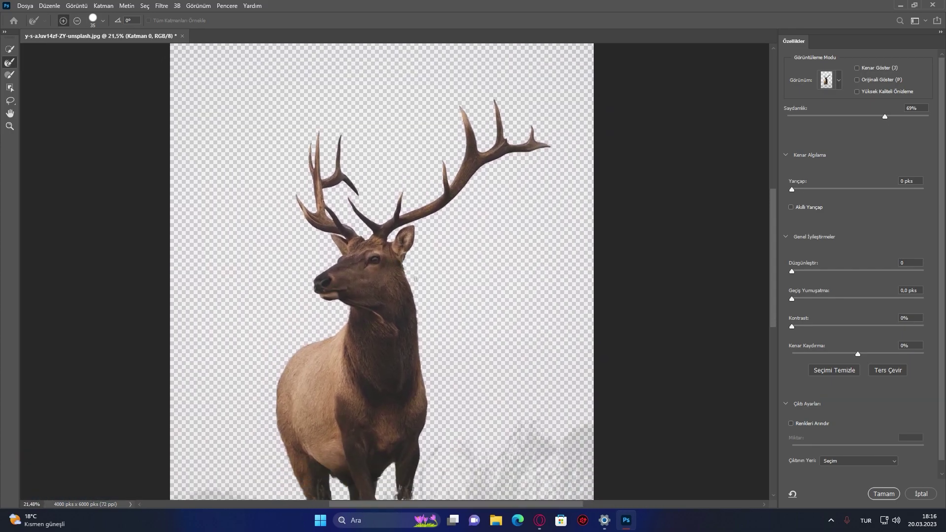
pyautogui.scroll(-4, 485, 312)
pyautogui.scroll(2, 485, 312)
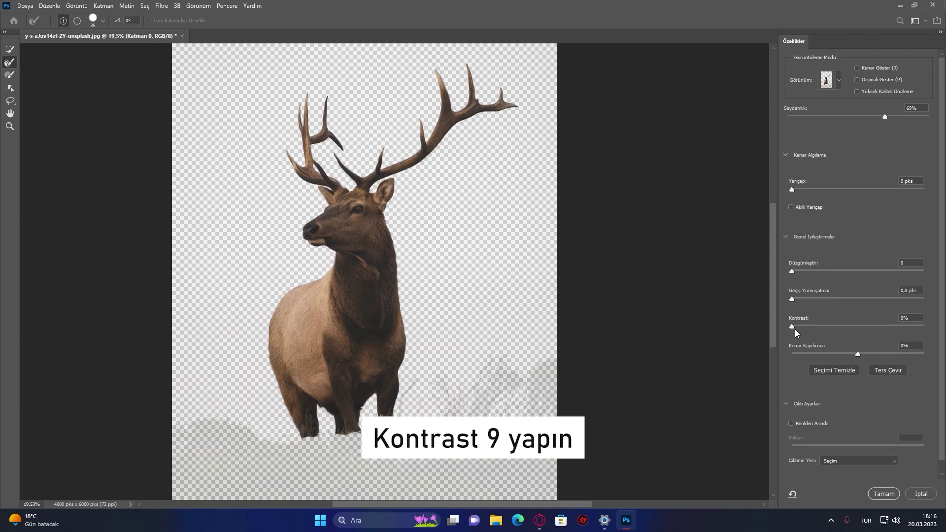
pyautogui.moveTo(798, 324); pyautogui.dragTo(804, 330)
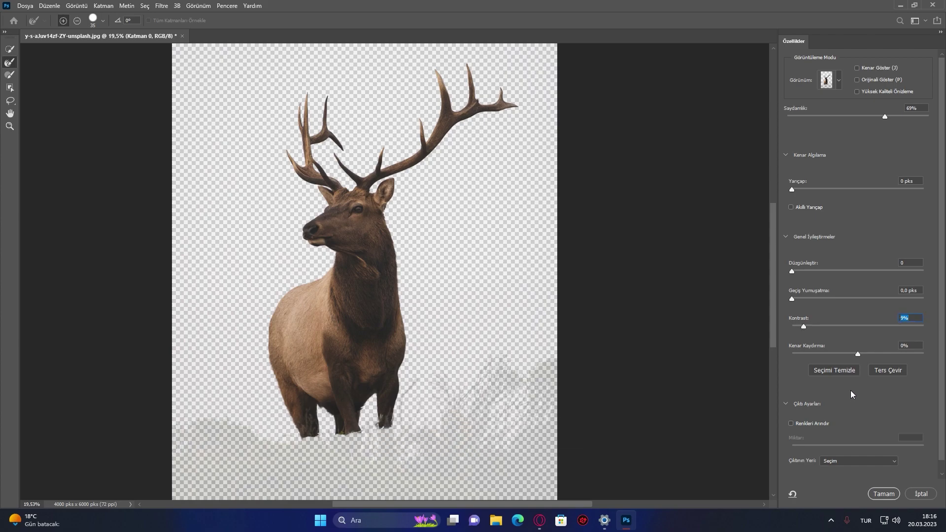
# Enable Decontaminate Colors at 100% and output the cutout to a new layer with a layer mask (Katman Maskeli Yeni Katman)
pyautogui.scroll(-1, 826, 449)
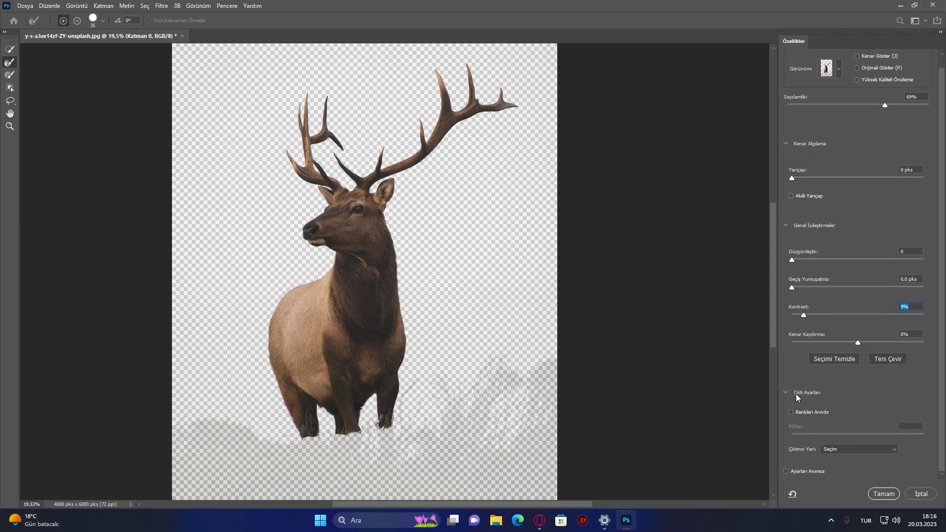
pyautogui.scroll(1, 785, 390)
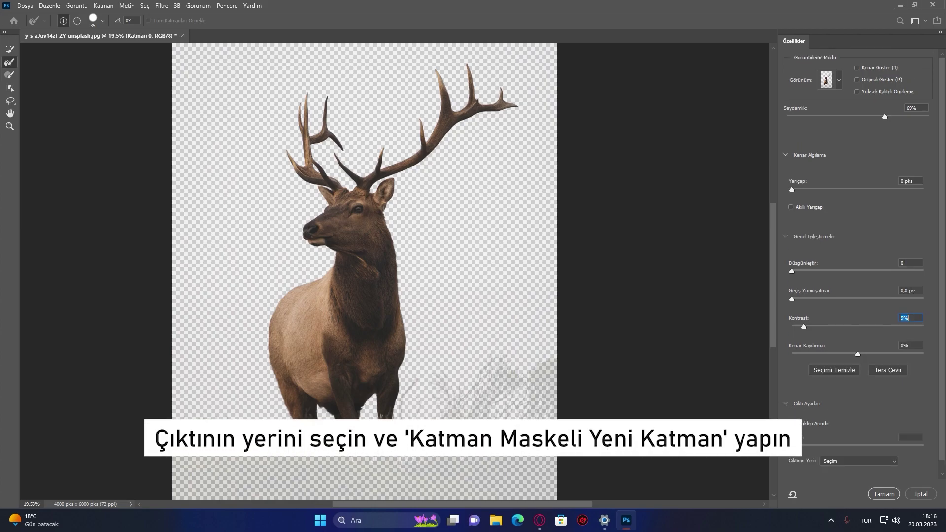
pyautogui.click(856, 460)
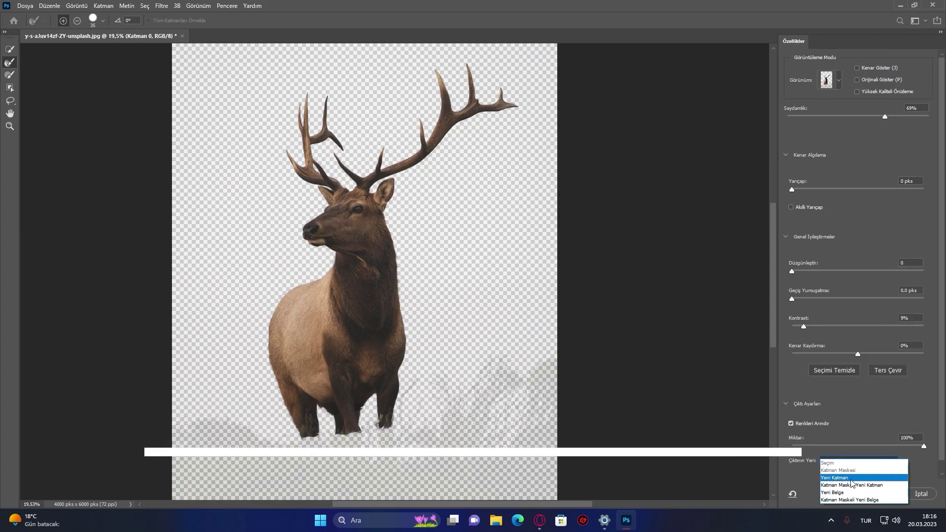
pyautogui.click(849, 485)
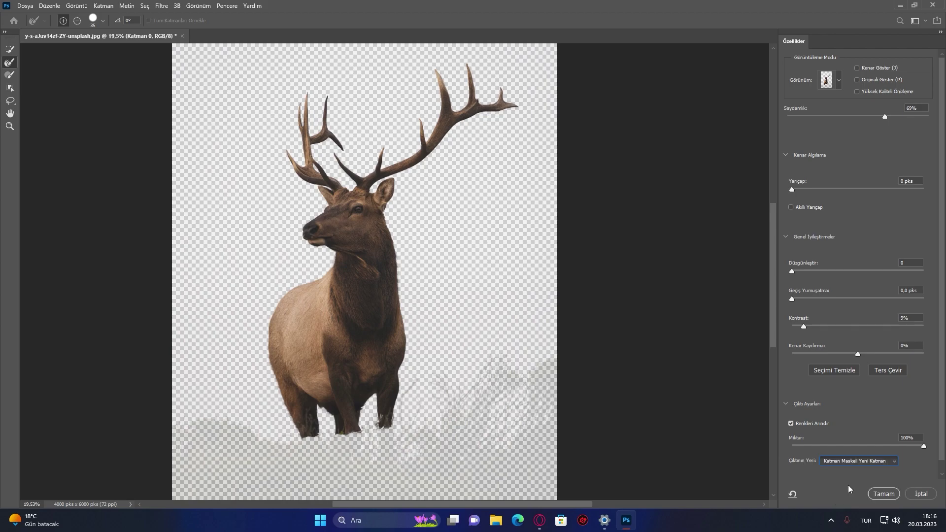
pyautogui.click(884, 493)
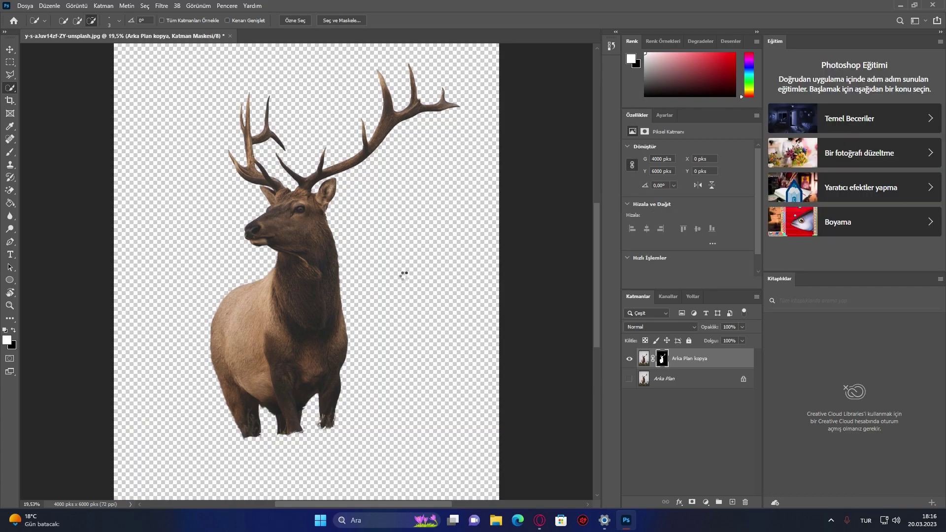
pyautogui.scroll(-3, 338, 190)
pyautogui.scroll(3, 287, 176)
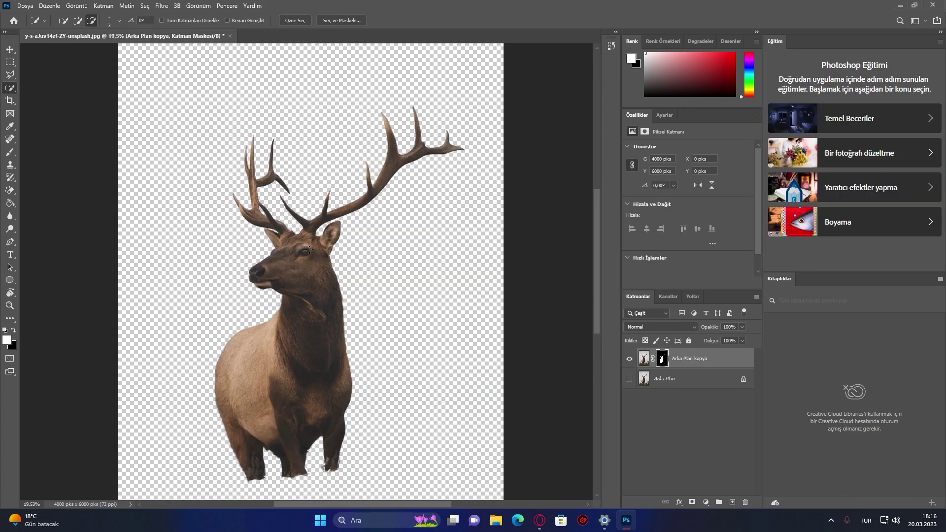
pyautogui.scroll(-1, 307, 248)
pyautogui.moveTo(421, 302); pyautogui.dragTo(454, 270)
pyautogui.scroll(-5, 454, 270)
pyautogui.scroll(1, 389, 175)
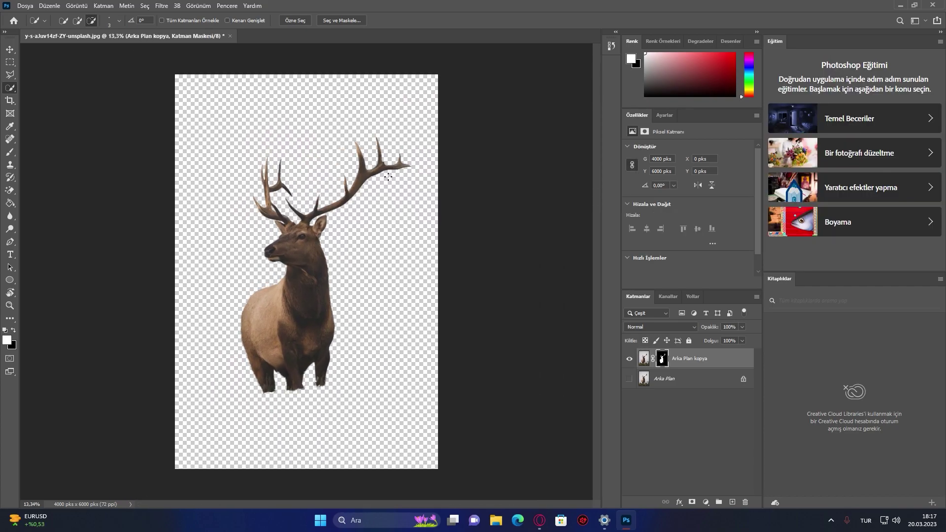
pyautogui.scroll(2, 389, 175)
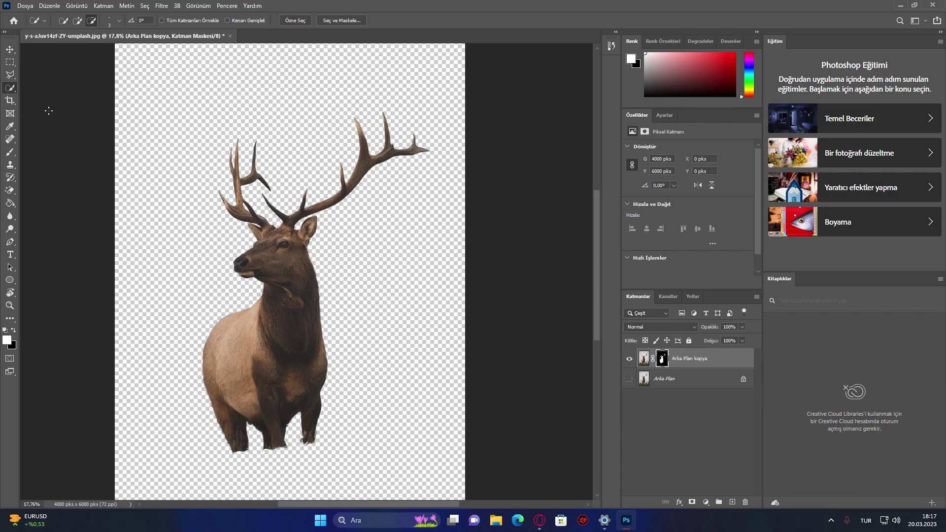
# Activate the Polygonal Lasso in subtract mode and load the elk cutout's layer mask as a selection
pyautogui.click(14, 77)
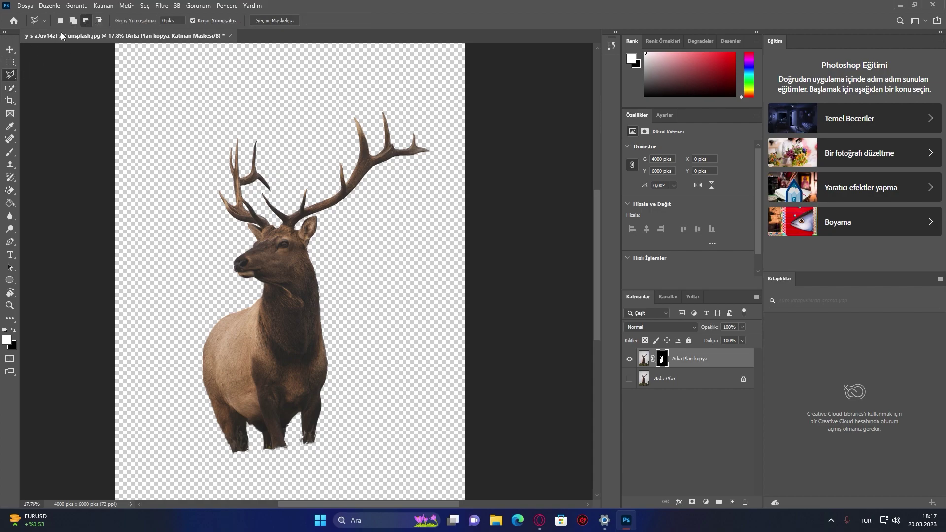
pyautogui.scroll(3, 190, 97)
pyautogui.scroll(-2, 207, 148)
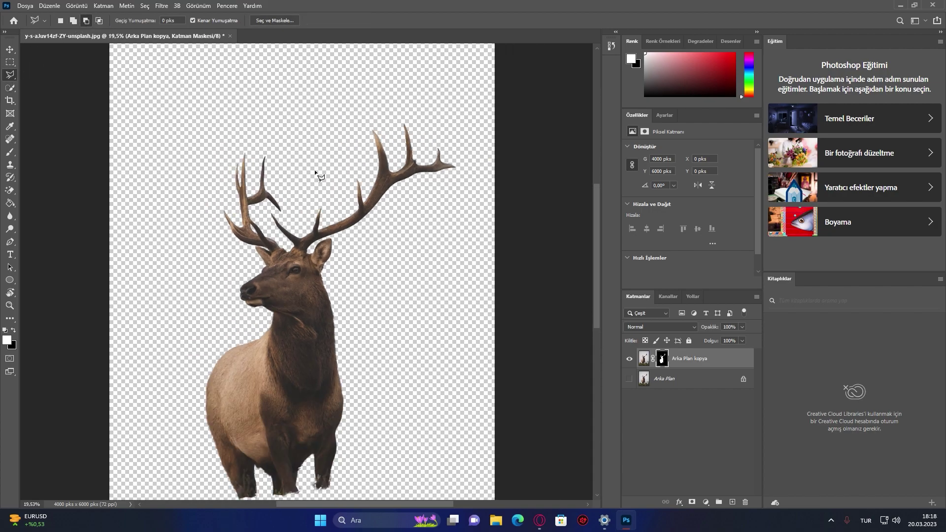
pyautogui.keyDown('ctrl'); pyautogui.click(662, 359); pyautogui.keyUp('ctrl')
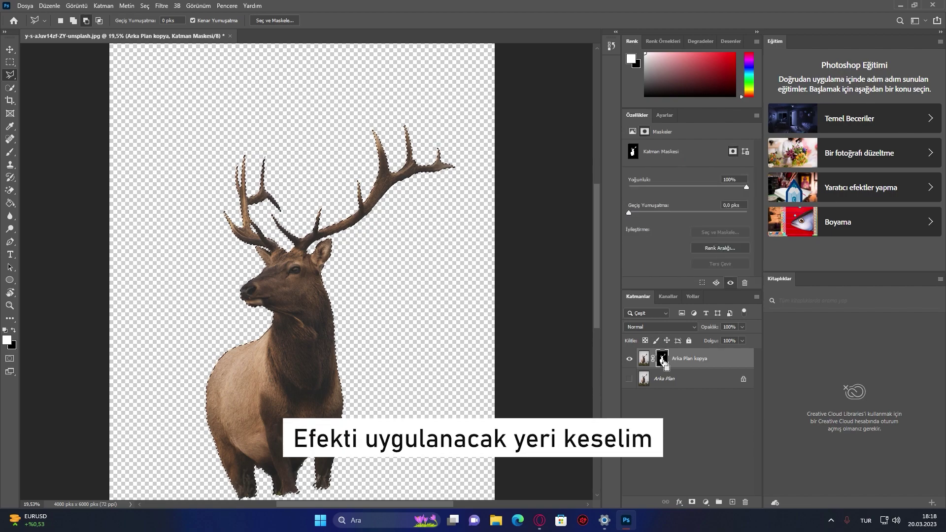
# Trace the lasso along the base of both antlers, starting above the left ear and passing just above the right ear
pyautogui.scroll(4, 284, 239)
pyautogui.scroll(3, 284, 239)
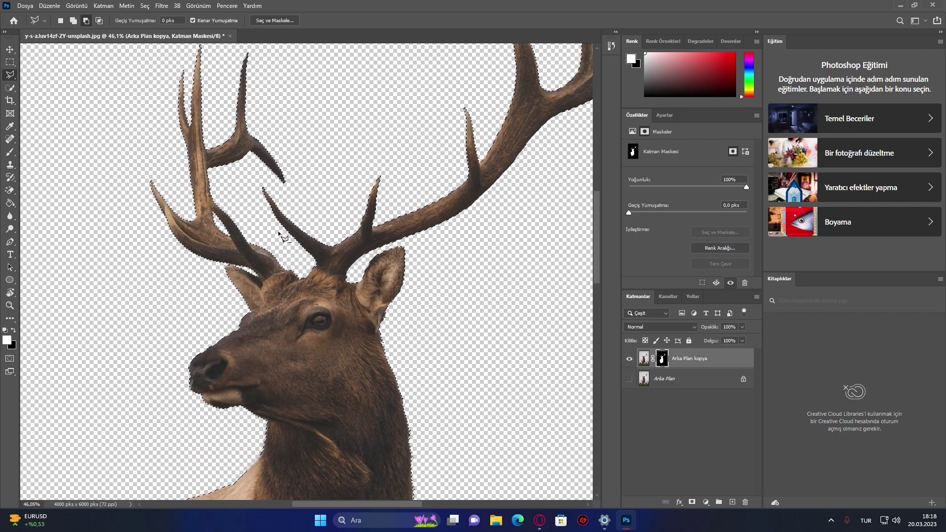
pyautogui.scroll(1, 253, 257)
pyautogui.scroll(7, 252, 257)
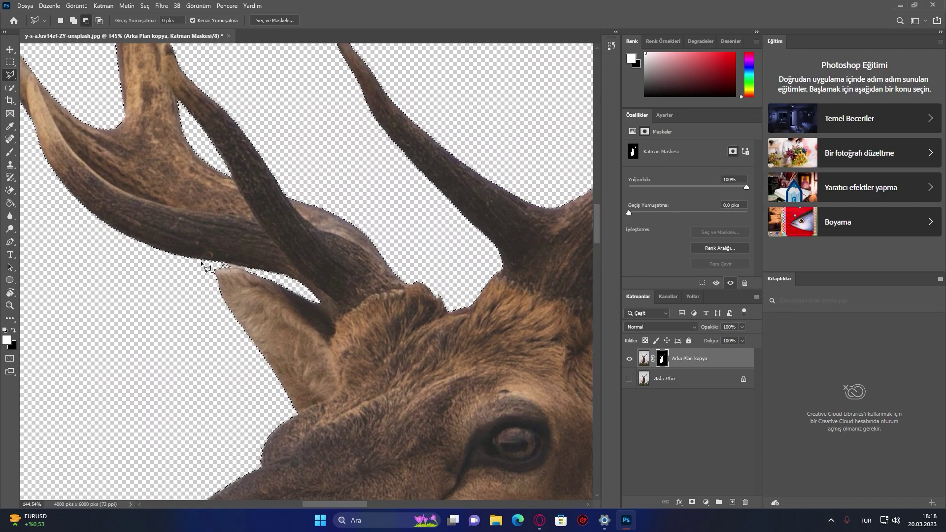
pyautogui.scroll(-3, 212, 270)
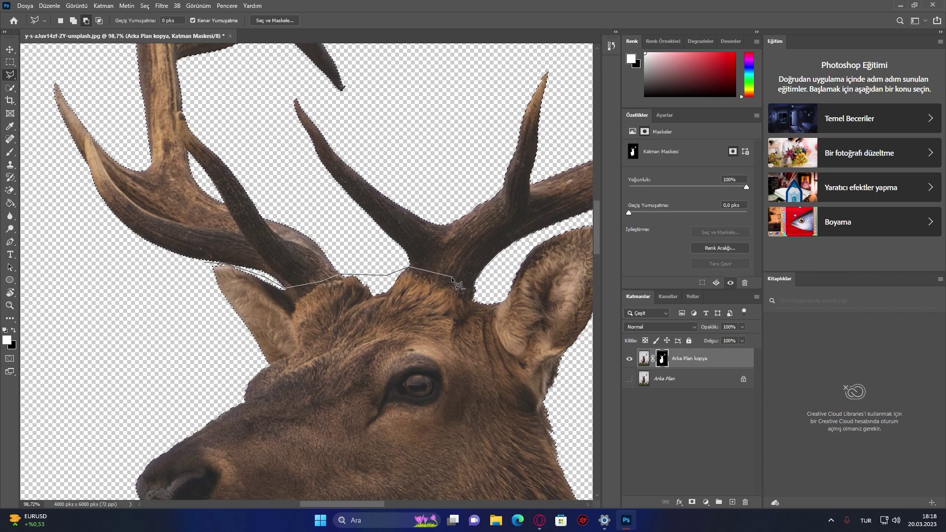
pyautogui.hotkey('ctrl', '-')
pyautogui.hotkey('ctrl', '-')
pyautogui.hotkey('ctrl', '-')
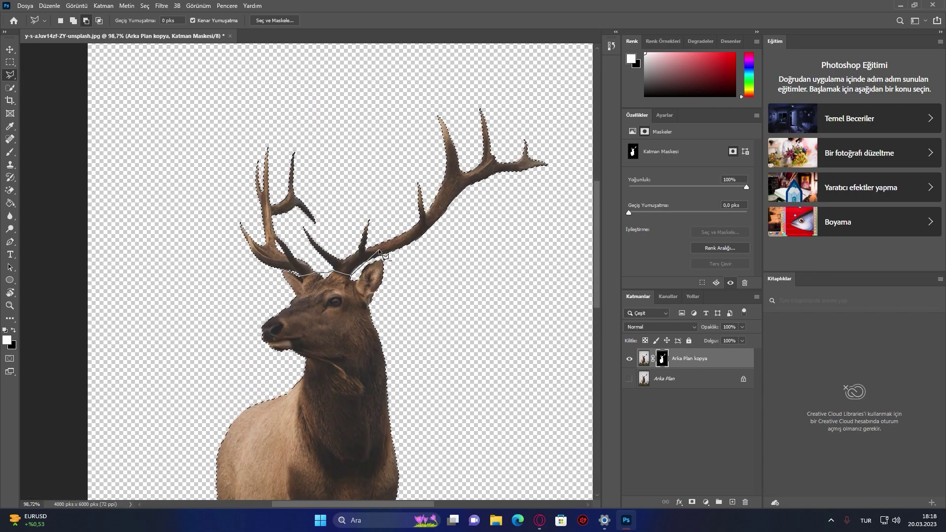
pyautogui.hotkey('ctrl', '+')
pyautogui.hotkey('ctrl', '+')
pyautogui.click(452, 255)
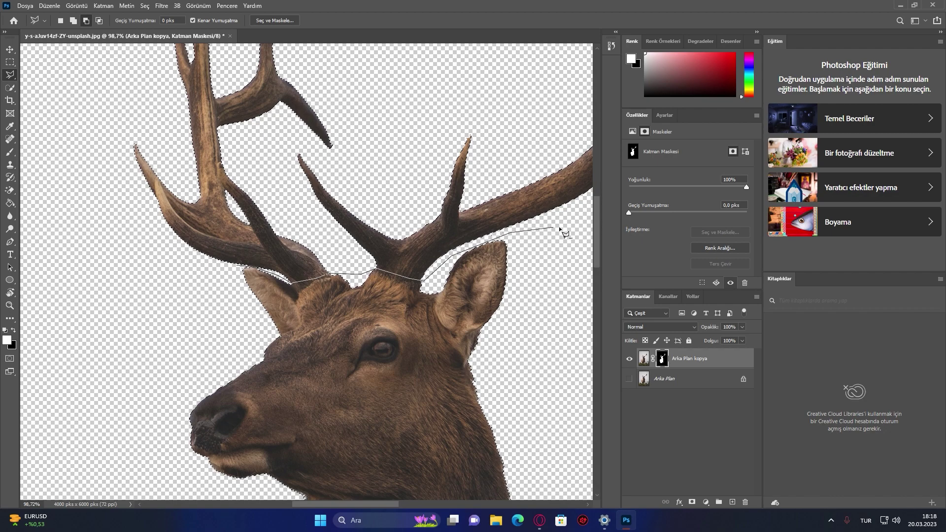
# Continue the lasso around the elk's head and body and close it to subtract them, leaving only the antlers selected
pyautogui.hotkey('ctrl', '-')
pyautogui.hotkey('ctrl', '-')
pyautogui.hotkey('ctrl', '-')
pyautogui.hotkey('ctrl', '-')
pyautogui.click(518, 252)
pyautogui.hotkey('ctrl', '-')
pyautogui.hotkey('ctrl', '-')
pyautogui.click(418, 352)
pyautogui.click(400, 425)
pyautogui.click(182, 435)
pyautogui.click(157, 332)
pyautogui.click(187, 234)
pyautogui.hotkey('ctrl', '+')
pyautogui.hotkey('ctrl', '+')
pyautogui.hotkey('ctrl', '+')
pyautogui.hotkey('ctrl', '+')
pyautogui.hotkey('ctrl', '+')
pyautogui.hotkey('ctrl', '+')
pyautogui.scroll(3, 148, 74)
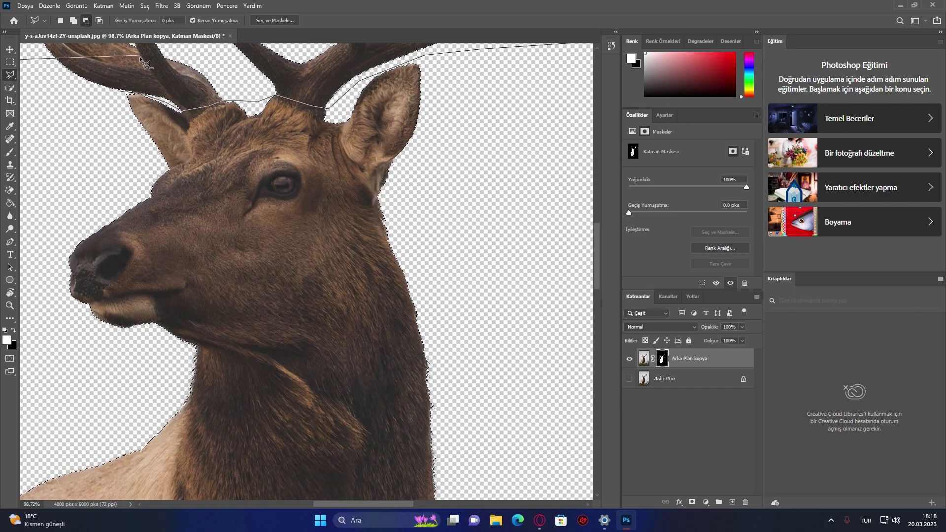
pyautogui.click(122, 92)
pyautogui.scroll(-3, 129, 110)
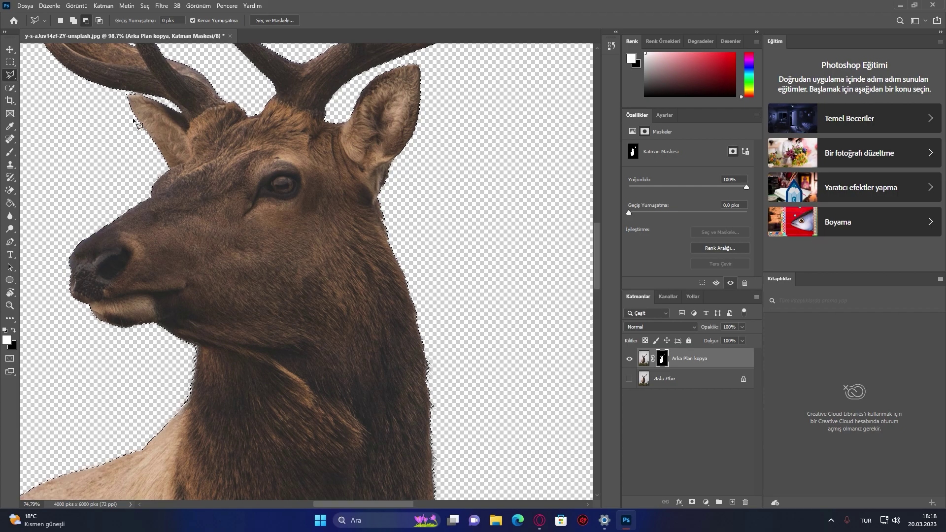
# Copy the selected antlers from the elk cutout's image, not its mask, to a new layer
pyautogui.scroll(-17, 275, 91)
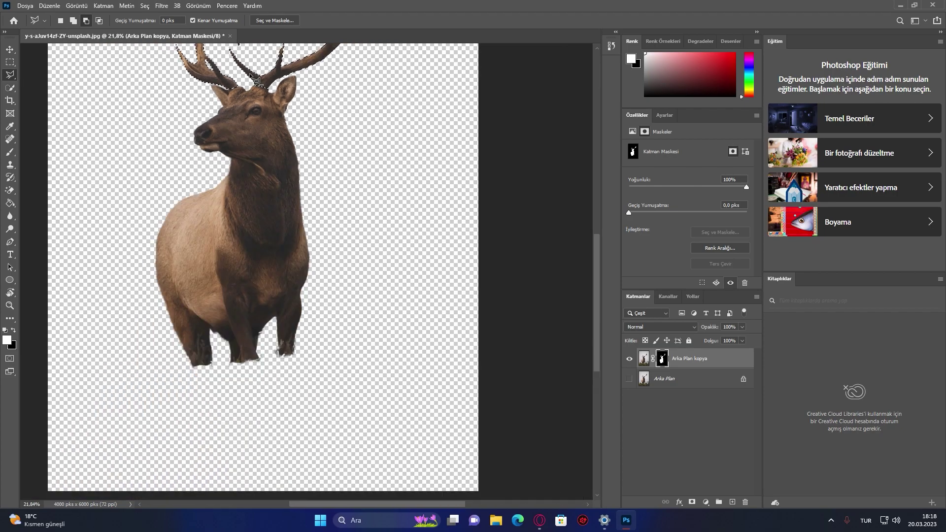
pyautogui.scroll(8, 275, 146)
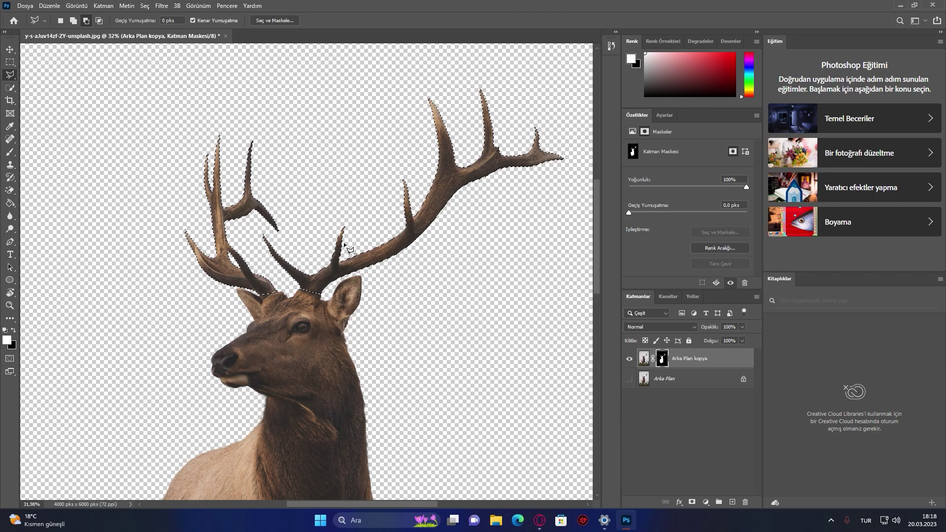
pyautogui.click(643, 360)
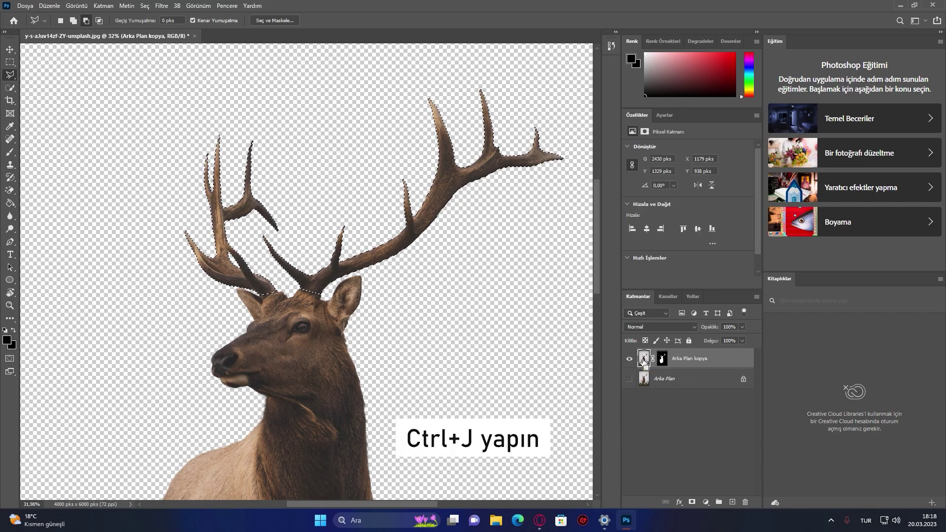
pyautogui.hotkey('ctrl', 'j')
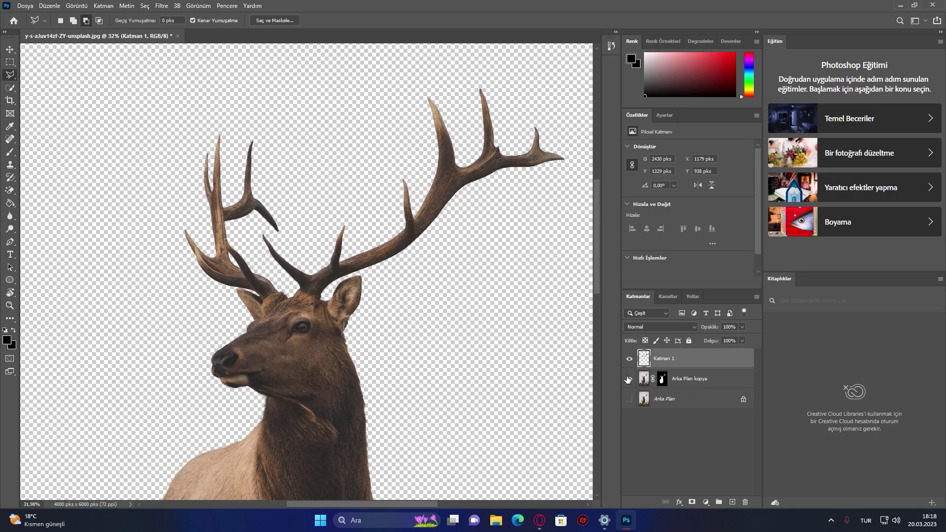
# Check the copied antlers by switching the elk cutout and the Arka Plan layer on and off
pyautogui.click(628, 380)
pyautogui.scroll(-8, 420, 258)
pyautogui.scroll(2, 407, 234)
pyautogui.click(629, 379)
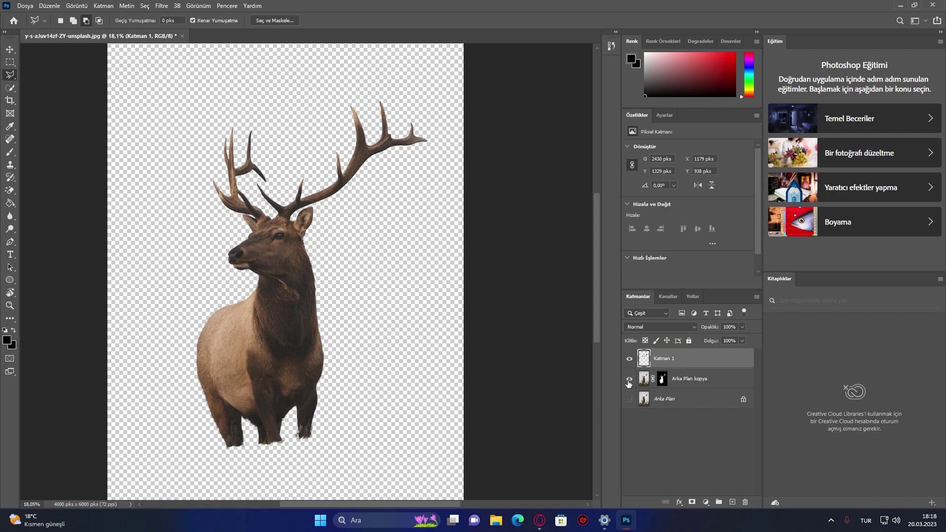
pyautogui.click(630, 399)
pyautogui.click(629, 399)
pyautogui.scroll(-2, 364, 207)
pyautogui.scroll(1, 321, 196)
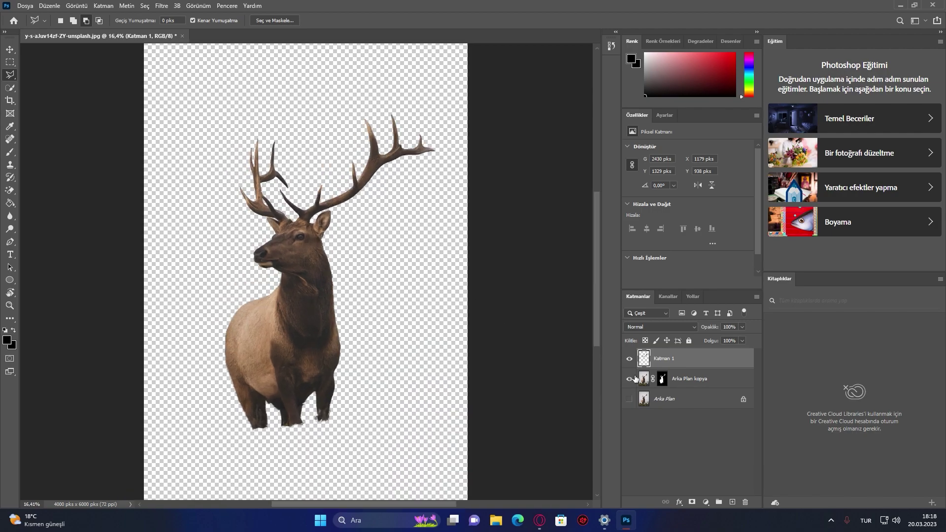
pyautogui.click(630, 399)
pyautogui.click(630, 401)
# Switch to the Move tool, put the antler layer into a group and collapse the group
pyautogui.click(10, 50)
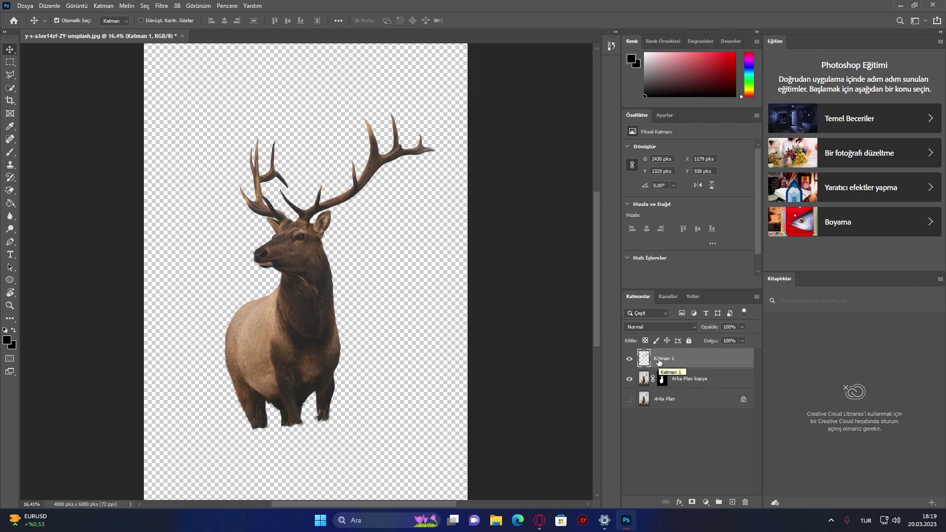
pyautogui.hotkey('ctrl', 'g')
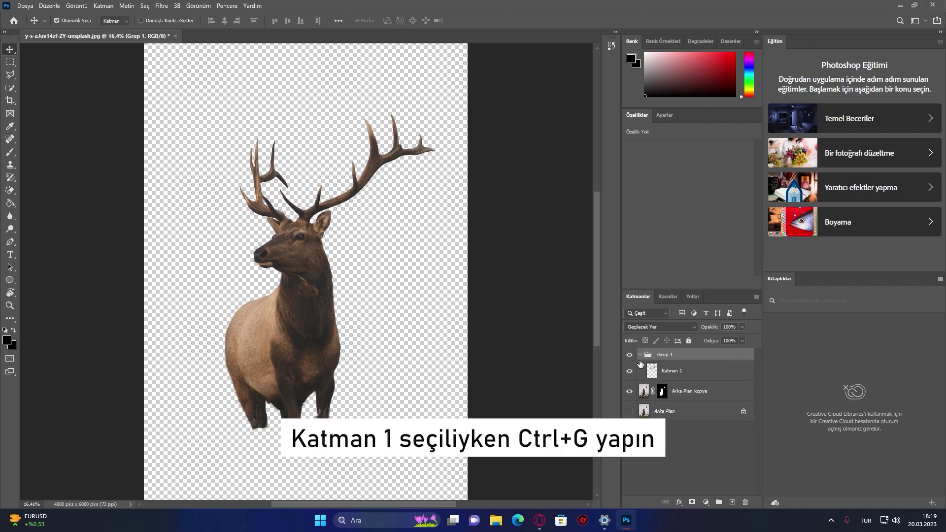
pyautogui.click(642, 355)
pyautogui.click(630, 356)
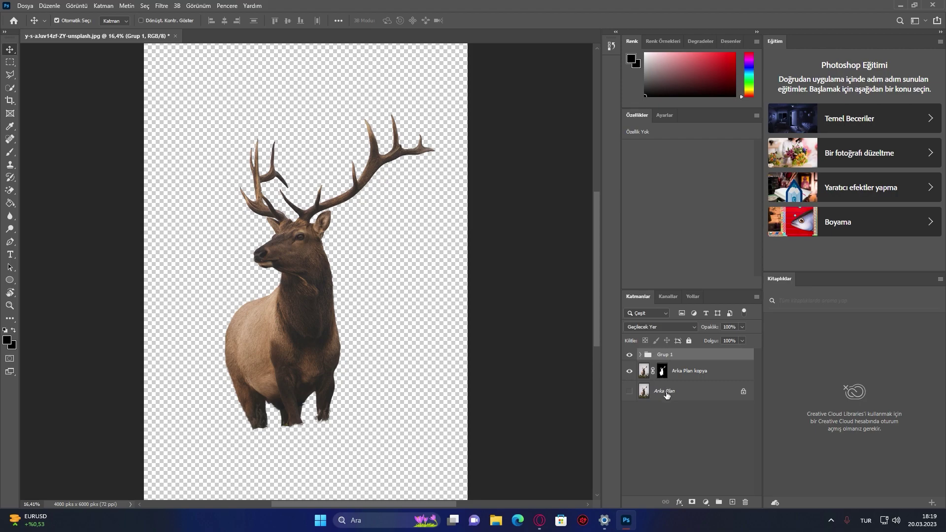
# Show the Arka Plan layer and add a Color Lookup (Renk Arama) adjustment above it with the Moonlight.3DL LUT
pyautogui.click(667, 393)
pyautogui.click(631, 394)
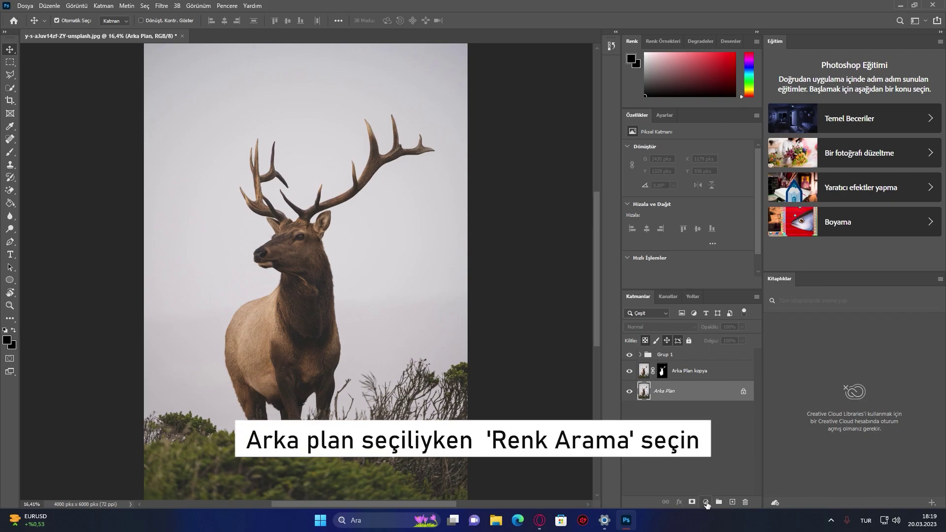
pyautogui.click(706, 502)
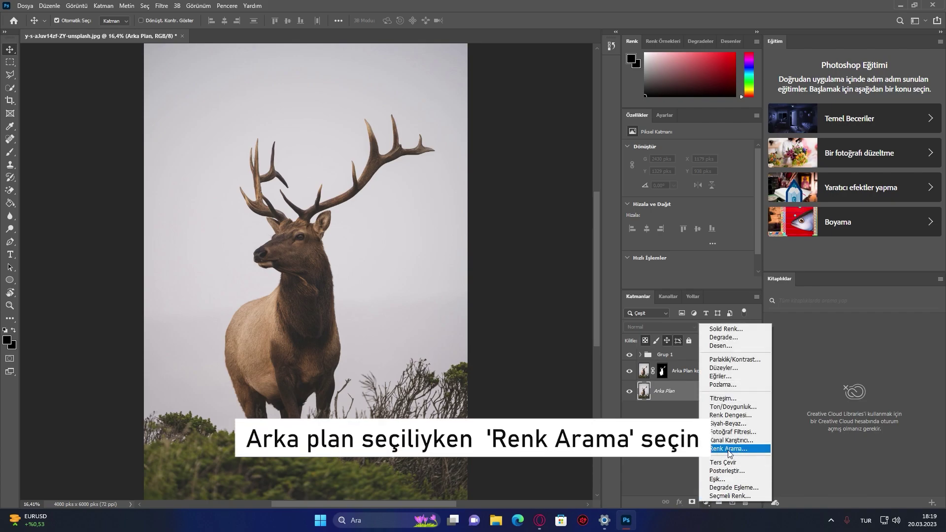
pyautogui.click(741, 448)
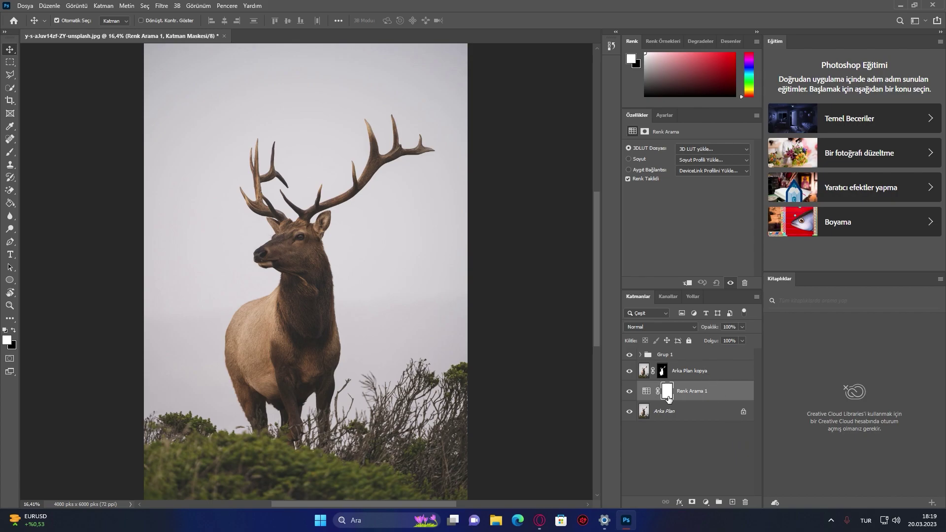
pyautogui.click(726, 149)
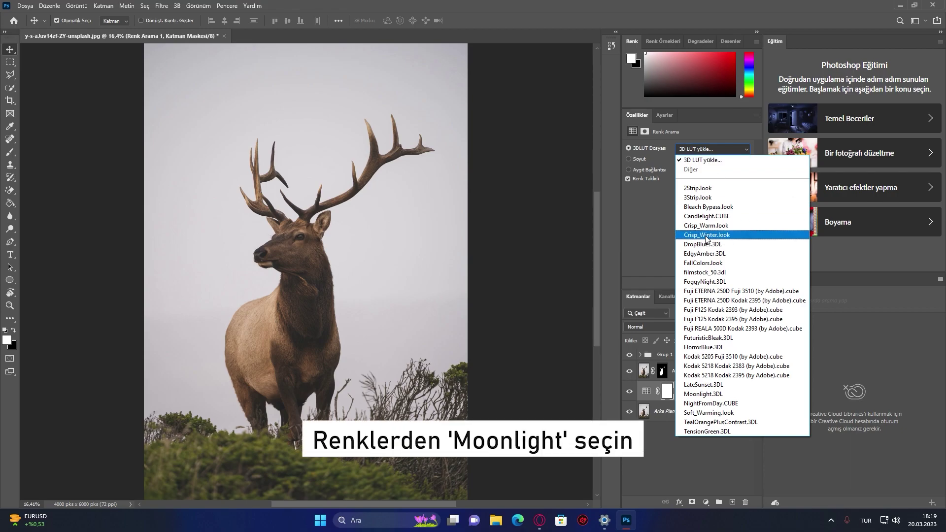
pyautogui.click(713, 395)
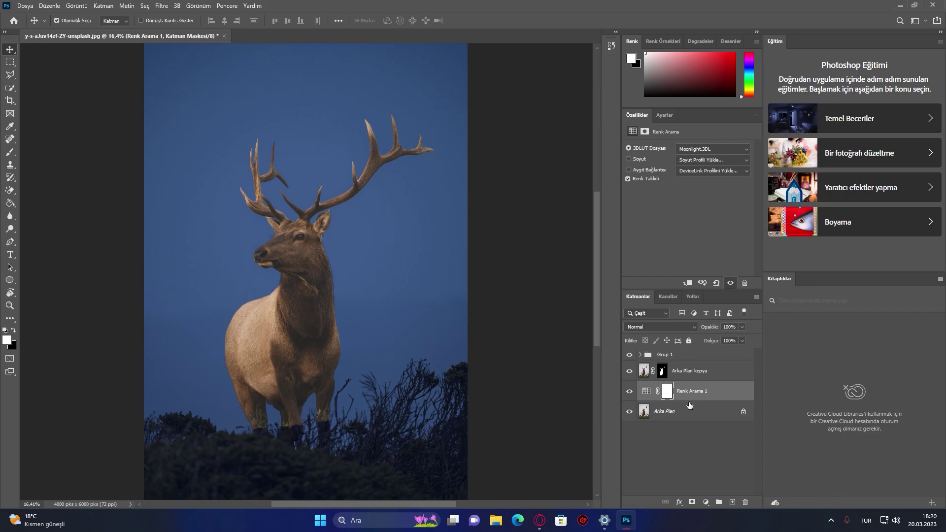
# Add a Black & White (Siyah-Beyaz) adjustment above the Color Lookup layer and set its opacity to 50%
pyautogui.click(706, 502)
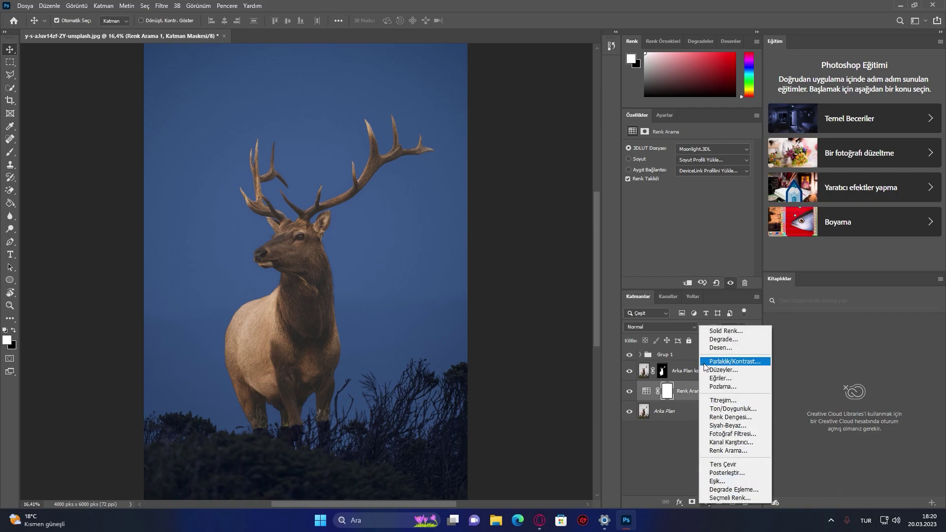
pyautogui.click(737, 426)
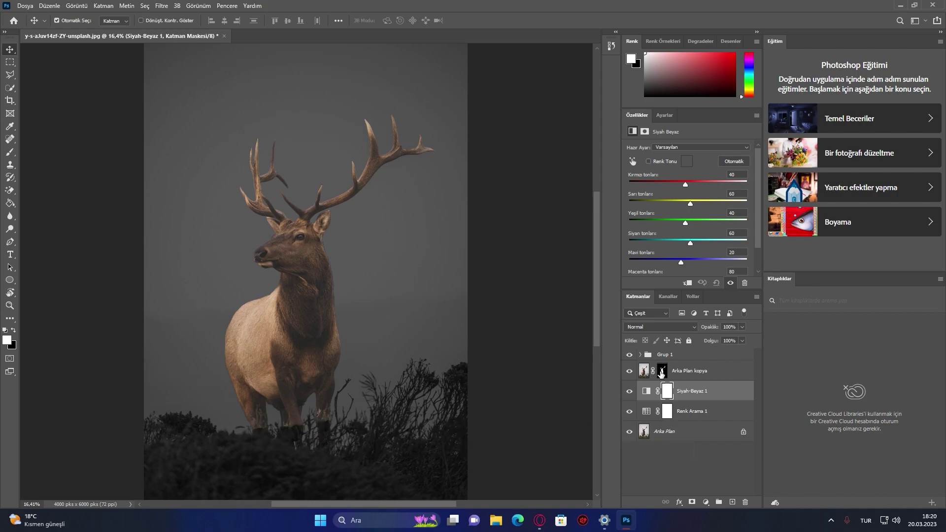
pyautogui.click(741, 327)
pyautogui.moveTo(738, 339); pyautogui.dragTo(720, 338)
pyautogui.moveTo(730, 326); pyautogui.dragTo(718, 322)
# Compare the background with and without the Black & White and Color Lookup adjustments
pyautogui.click(630, 392)
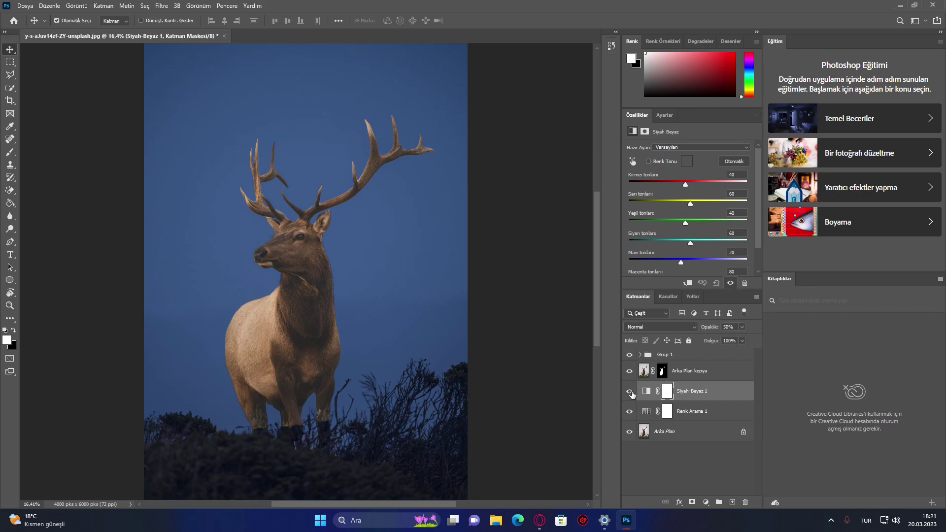
pyautogui.click(630, 411)
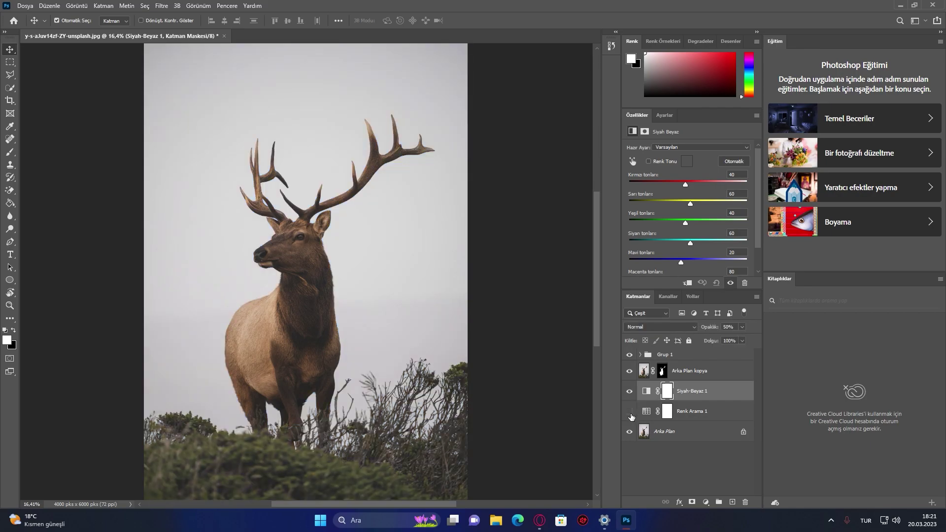
pyautogui.click(629, 412)
pyautogui.click(630, 392)
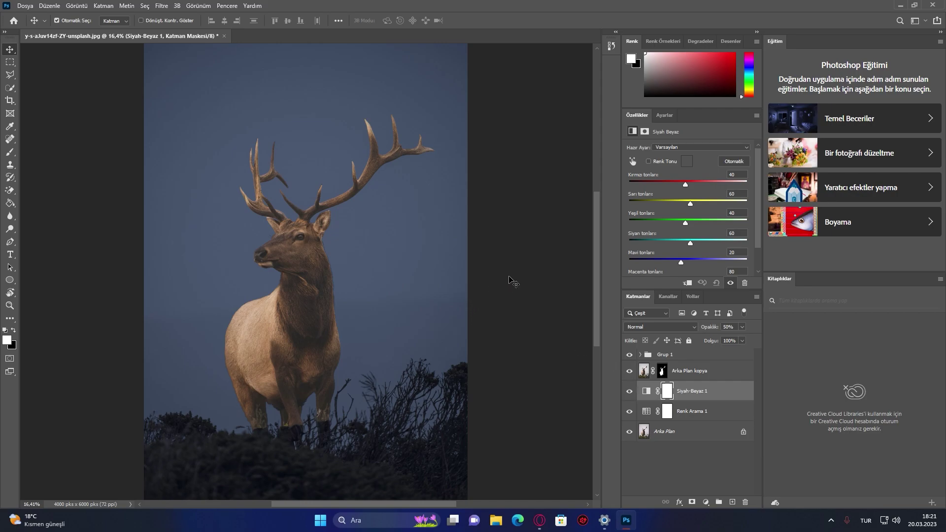
# Expand Grup 1 and convert its antler layer, Katman 1, to a smart object
pyautogui.click(641, 359)
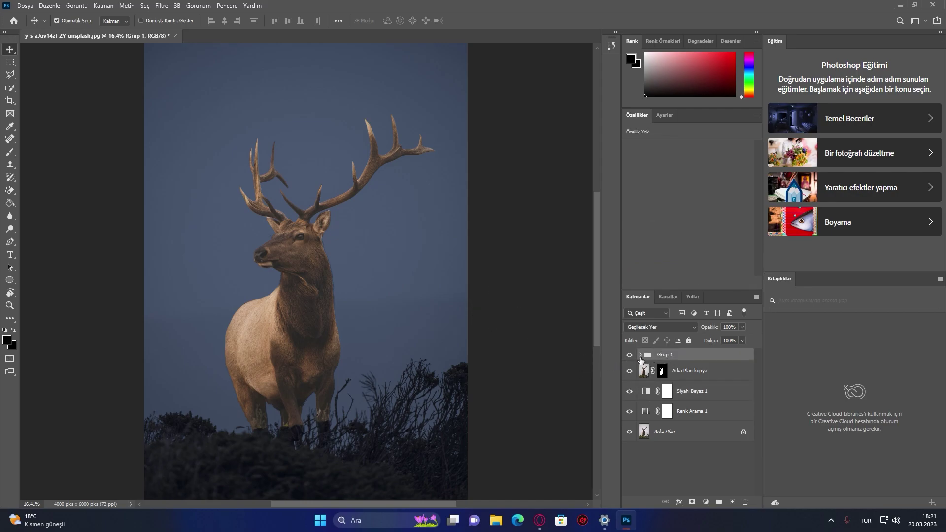
pyautogui.click(640, 355)
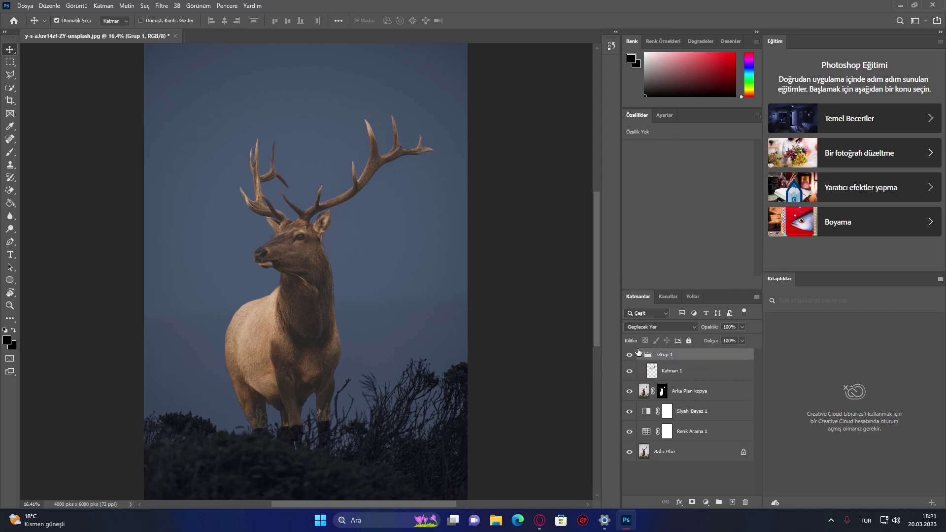
pyautogui.click(676, 374)
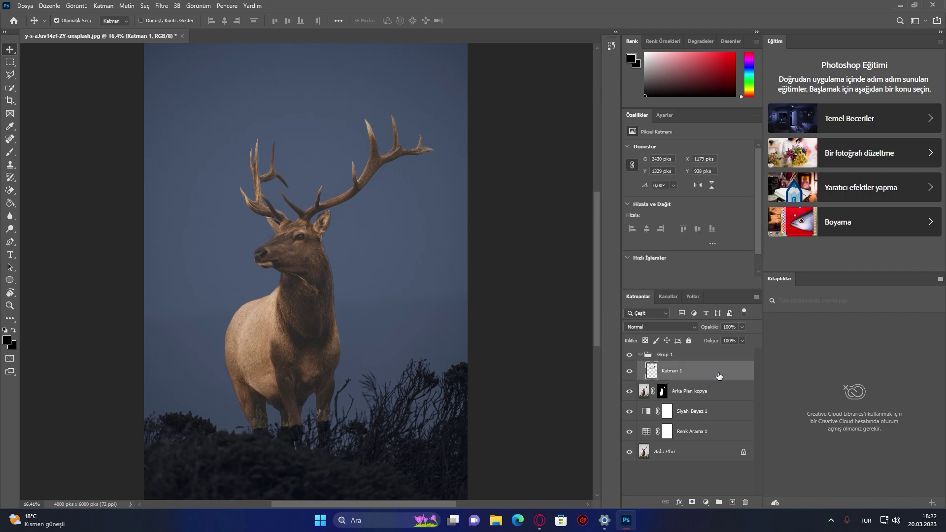
pyautogui.rightClick(698, 374)
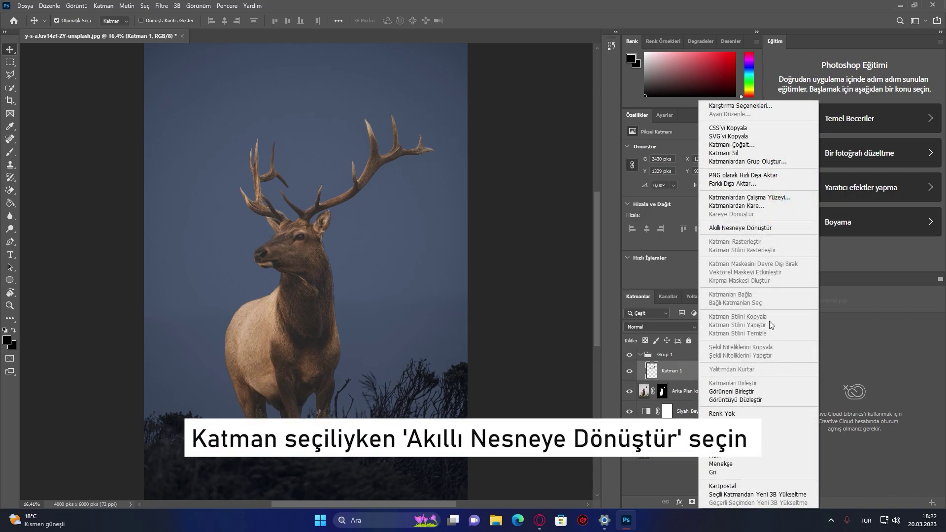
pyautogui.click(745, 228)
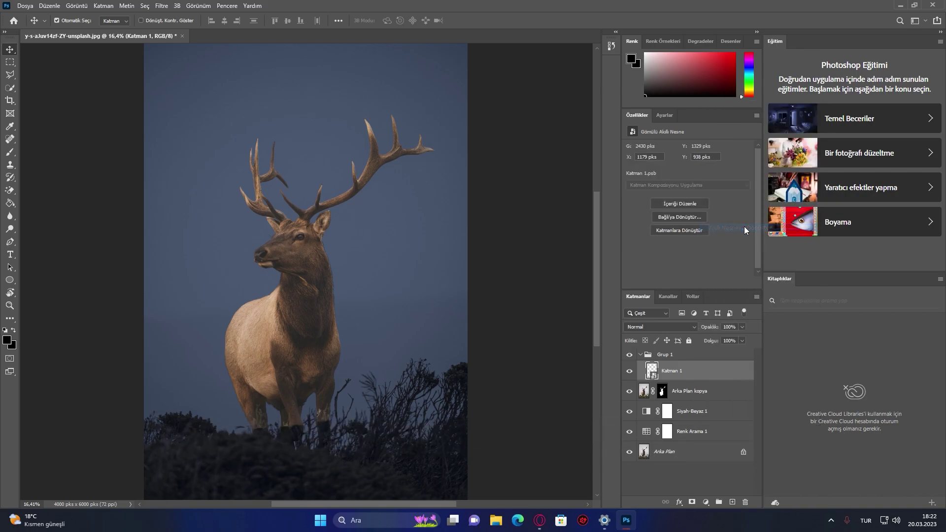
# Duplicate the antler smart object and set the copy's blend mode to Linear Dodge (Add) (Doğrusal Soldurma (Ekle))
pyautogui.hotkey('ctrl', 'j')
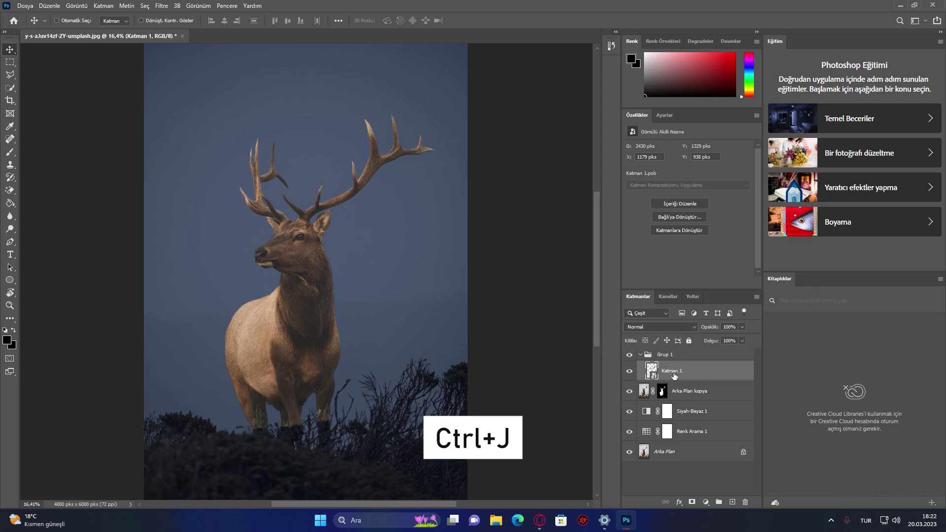
pyautogui.hotkey('ctrl', 'j')
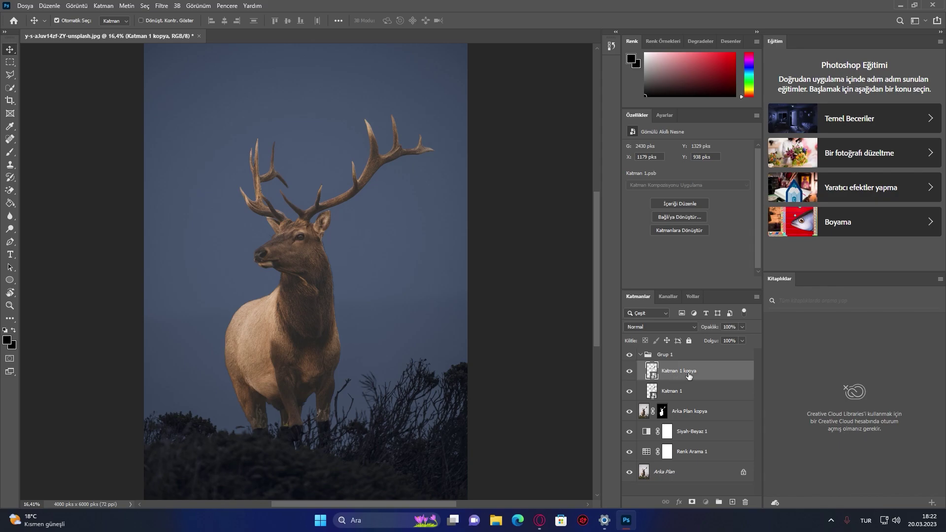
pyautogui.click(663, 325)
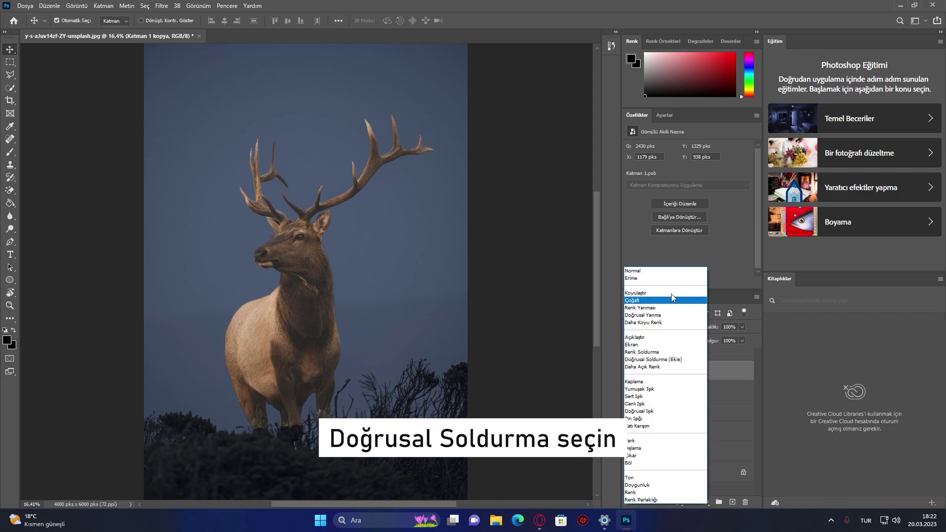
pyautogui.click(658, 359)
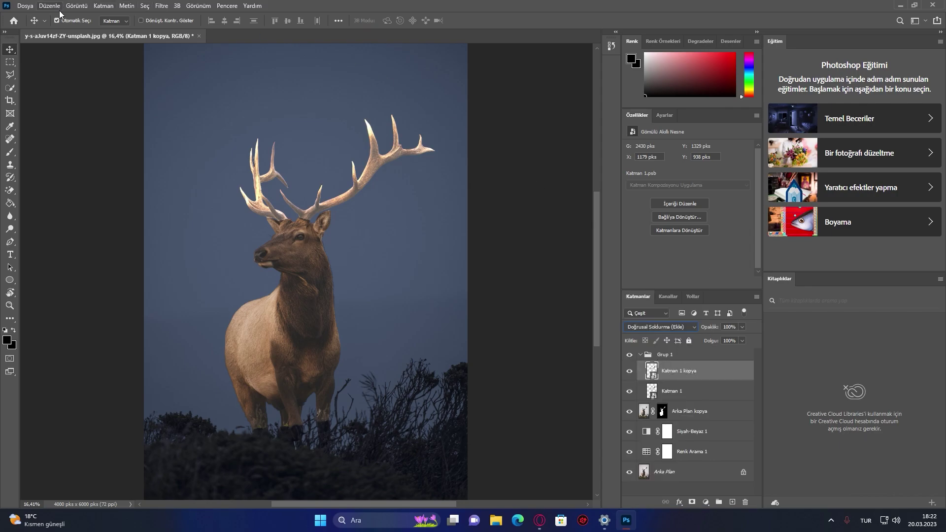
# Apply a Gaussian Blur (Gauss Bulanıklığı) with a 5-pixel radius to the antler copy
pyautogui.click(162, 6)
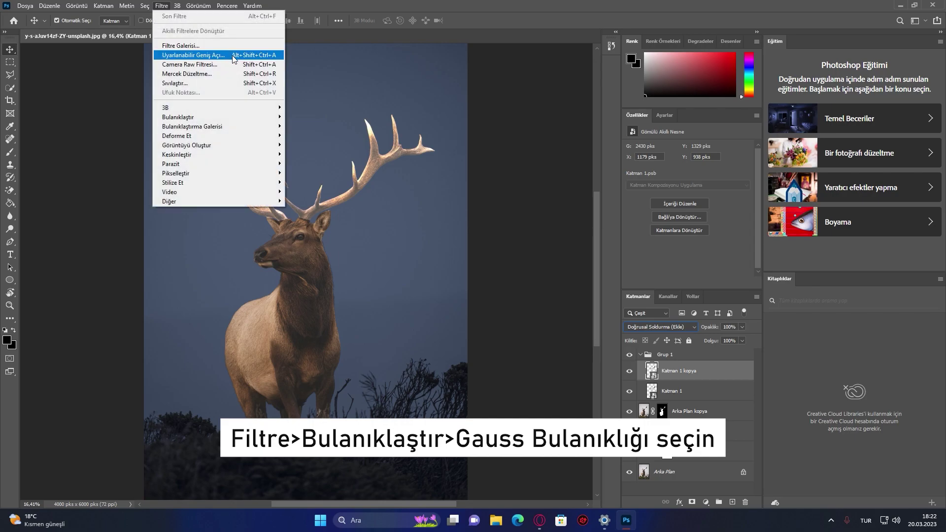
pyautogui.moveTo(255, 122)
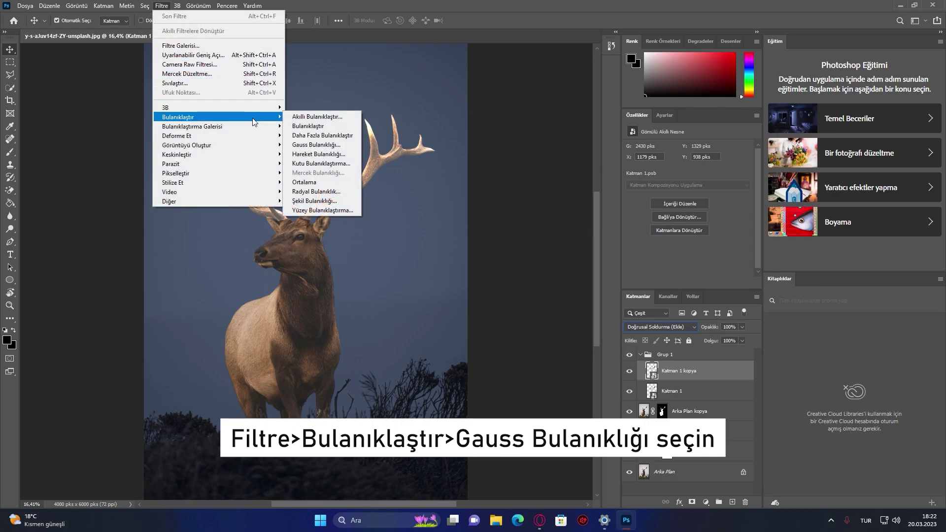
pyautogui.click(324, 145)
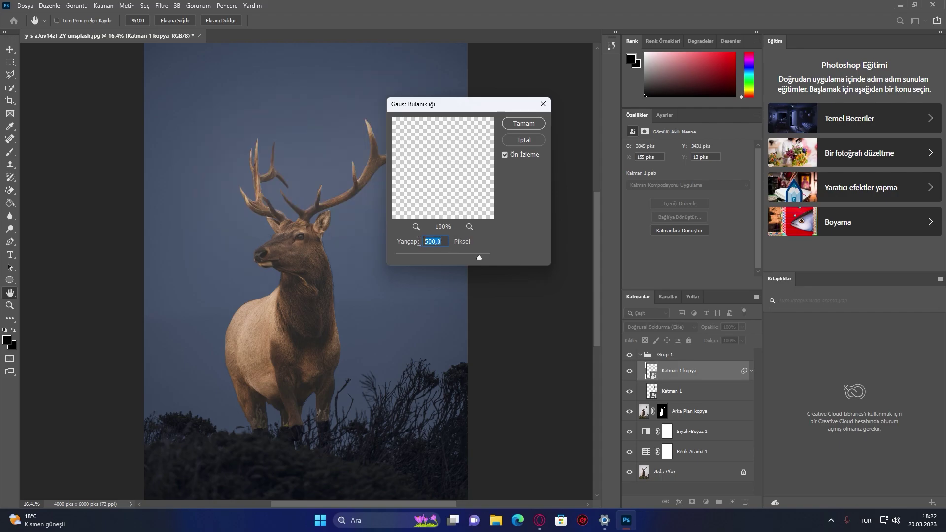
pyautogui.write('5')
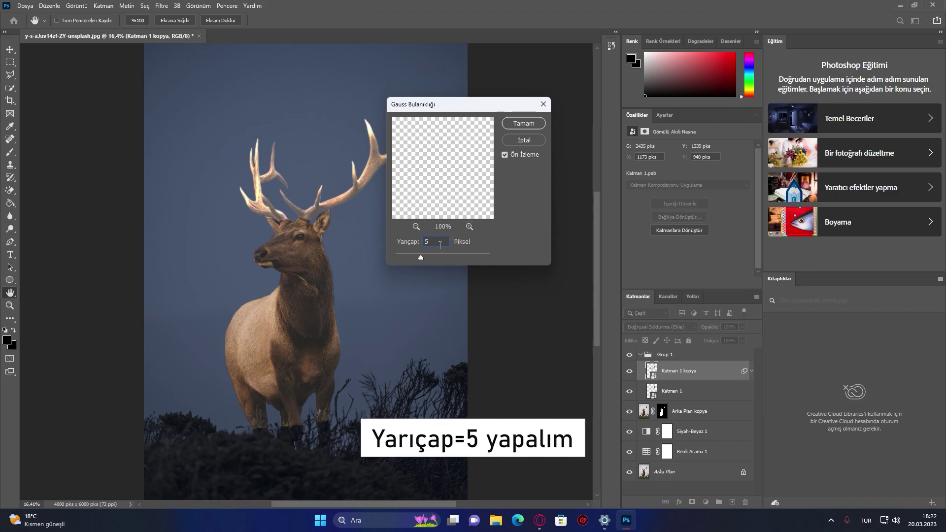
pyautogui.click(519, 124)
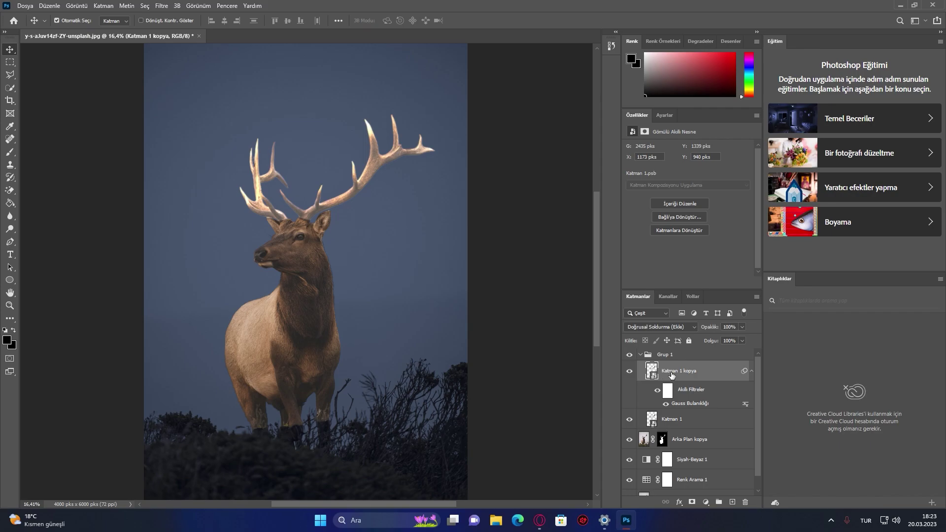
# Duplicate the blurred antler copy and set the new layer's Gaussian Blur radius to 100 pixels
pyautogui.hotkey('ctrl', 'j')
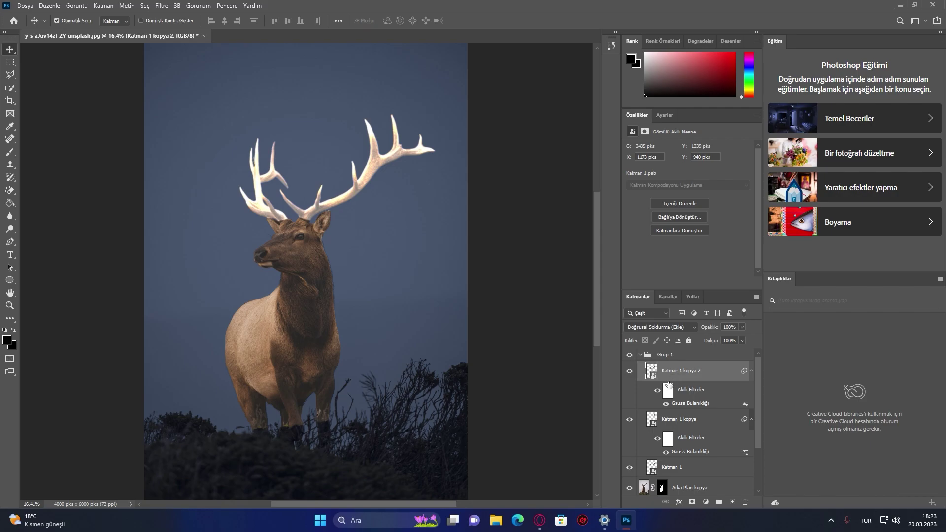
pyautogui.doubleClick(688, 405)
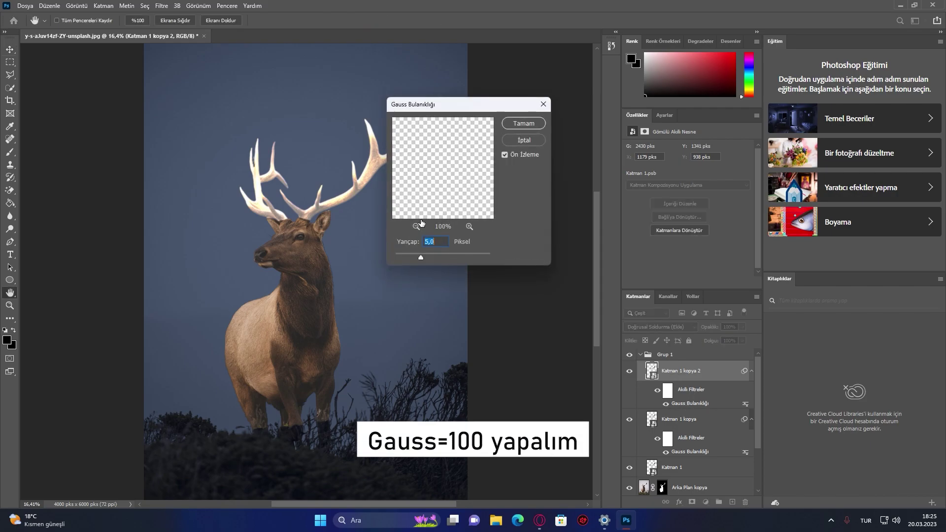
pyautogui.press('BackSpace')
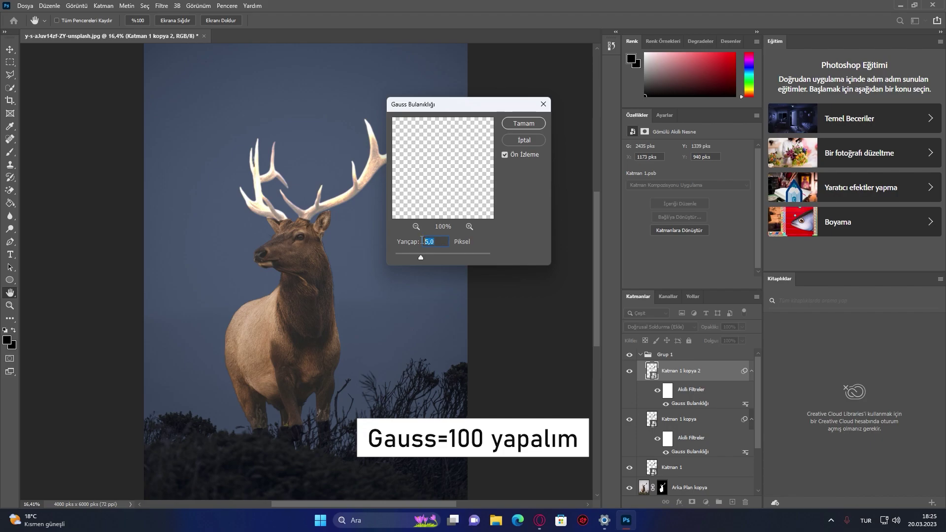
pyautogui.write('100')
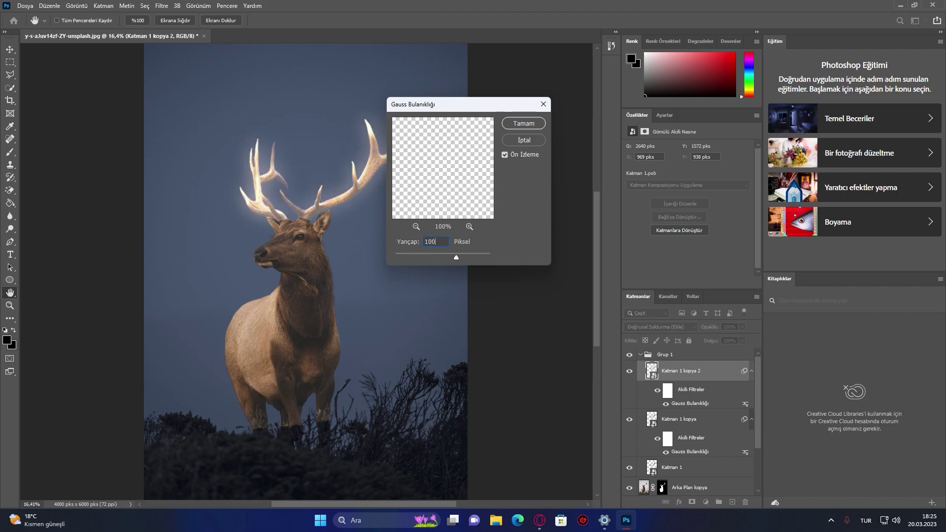
pyautogui.click(528, 125)
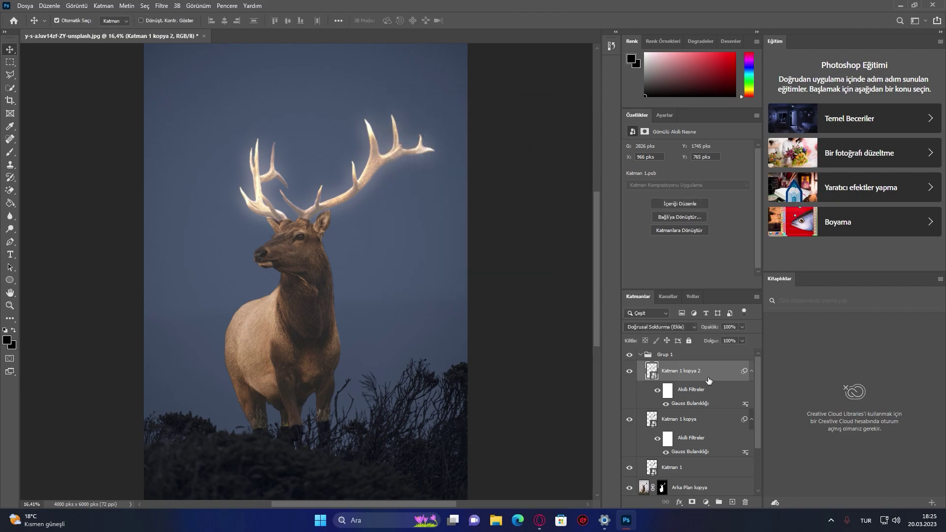
# Duplicate the 100-pixel blur layer and set the new copy's Gaussian Blur radius to 250 pixels
pyautogui.hotkey('ctrl', 'j')
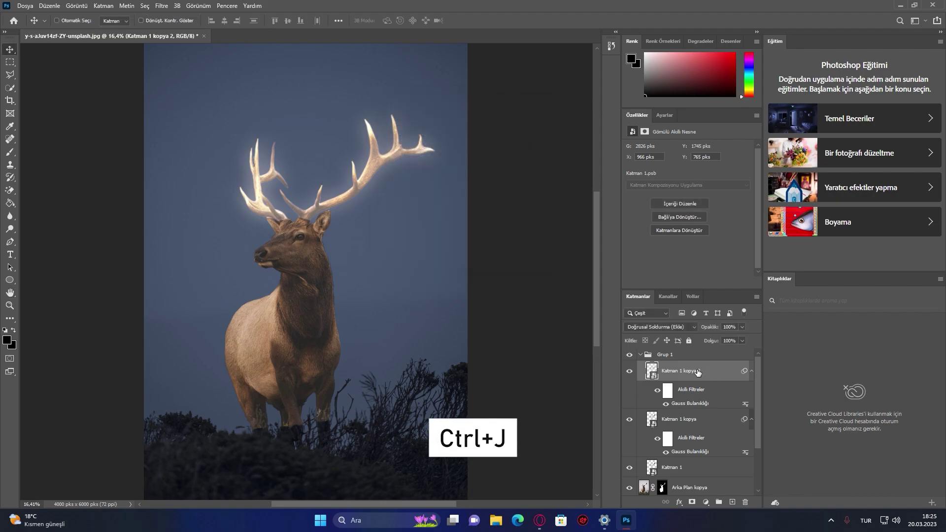
pyautogui.hotkey('ctrl', 'j')
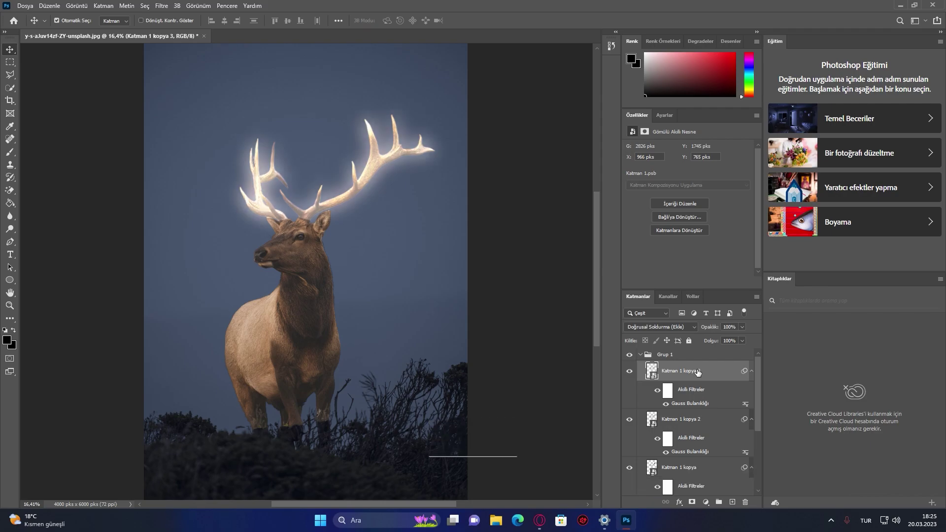
pyautogui.doubleClick(683, 404)
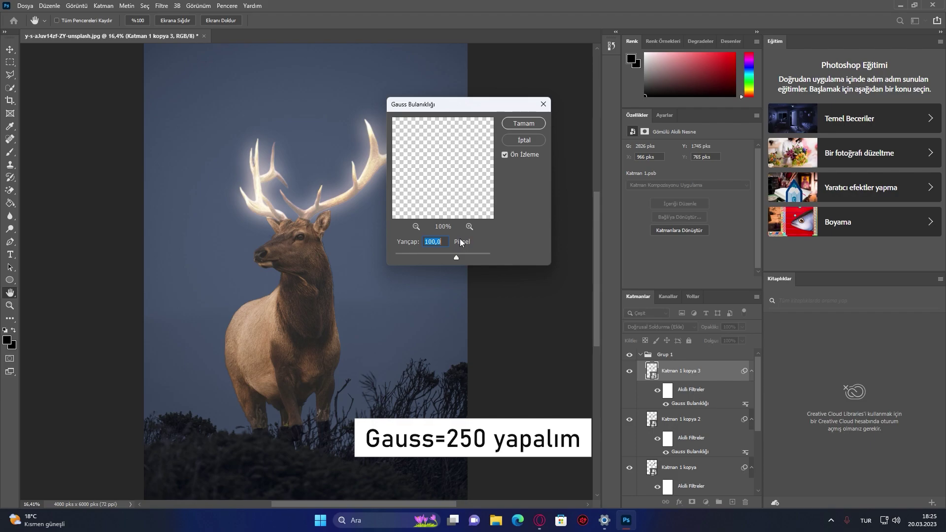
pyautogui.write('250')
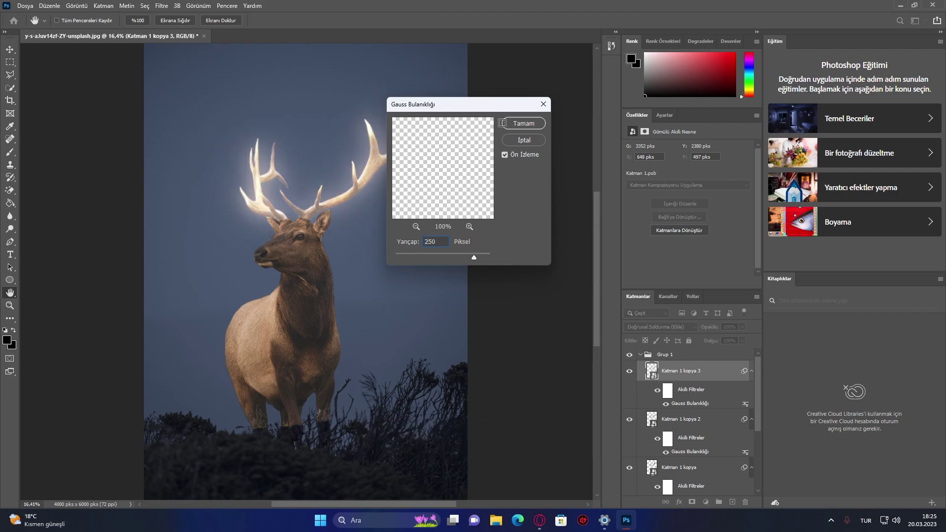
pyautogui.click(520, 123)
# Duplicate the 250-pixel blur layer and set the new copy's Gaussian Blur radius to 500 pixels
pyautogui.hotkey('ctrl', 'j')
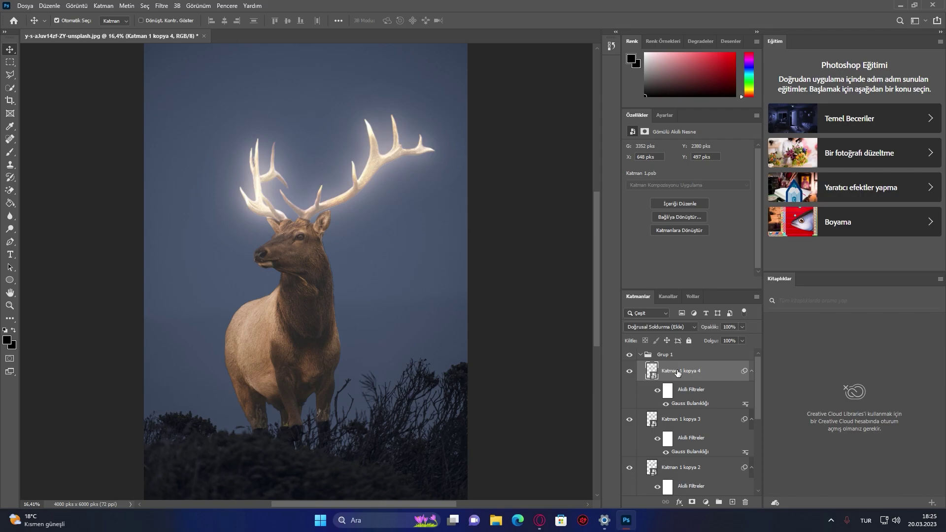
pyautogui.doubleClick(687, 404)
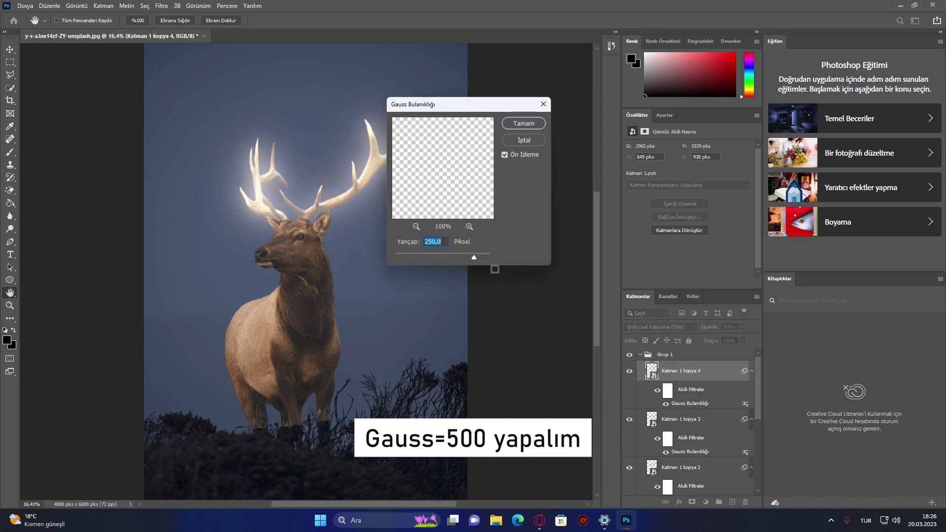
pyautogui.write('500')
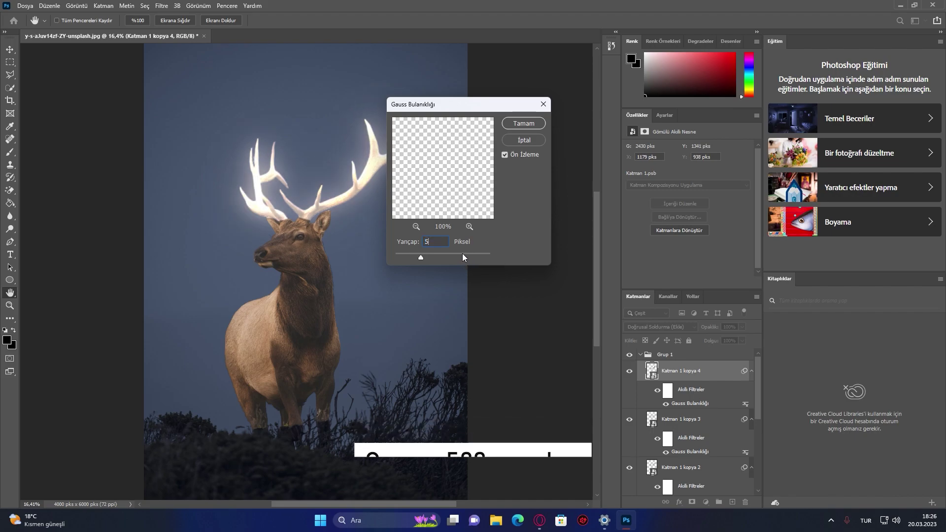
pyautogui.click(535, 122)
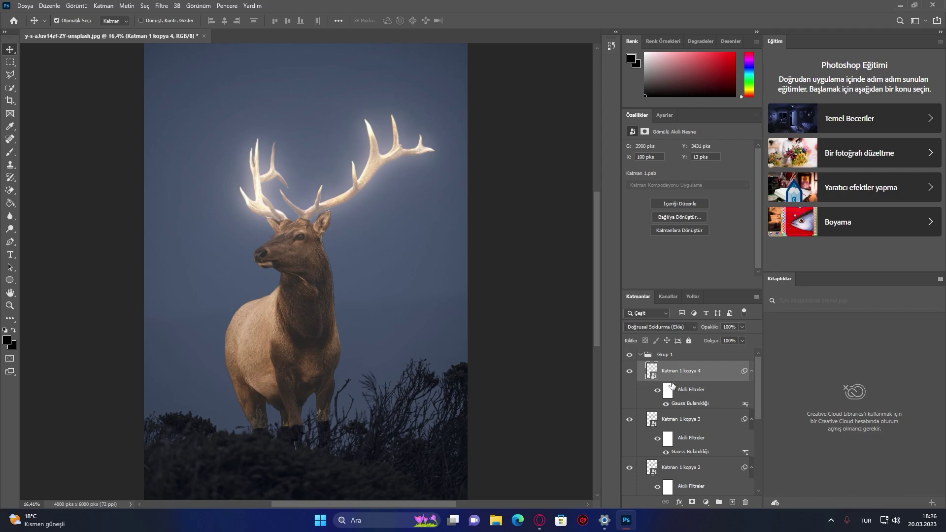
# Collapse Grup 1 and add a Hue/Saturation (Ton/Doygunluk) adjustment above it, clipped to the group
pyautogui.click(651, 358)
pyautogui.click(641, 356)
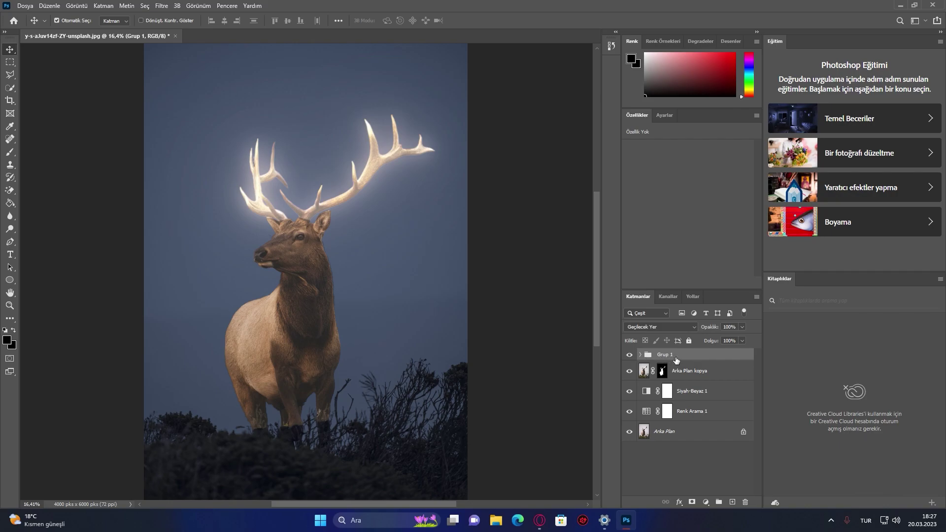
pyautogui.click(706, 502)
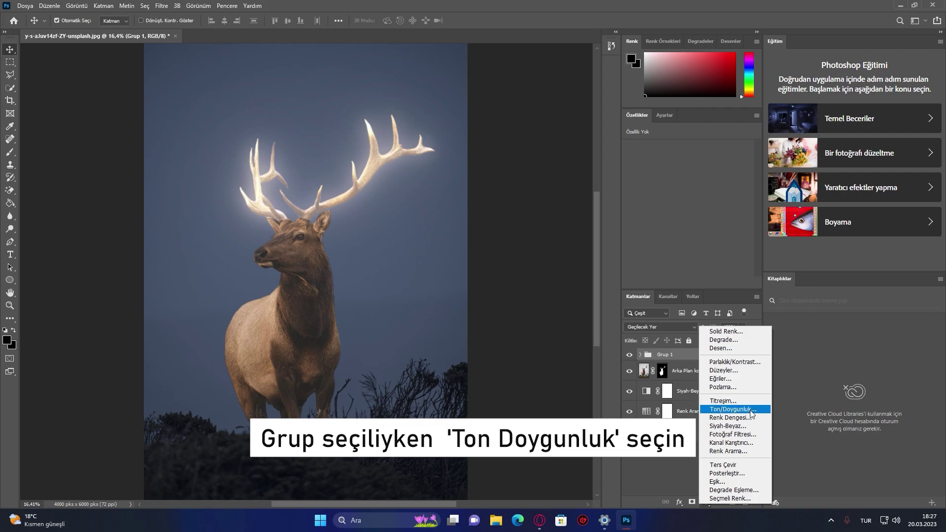
pyautogui.click(737, 410)
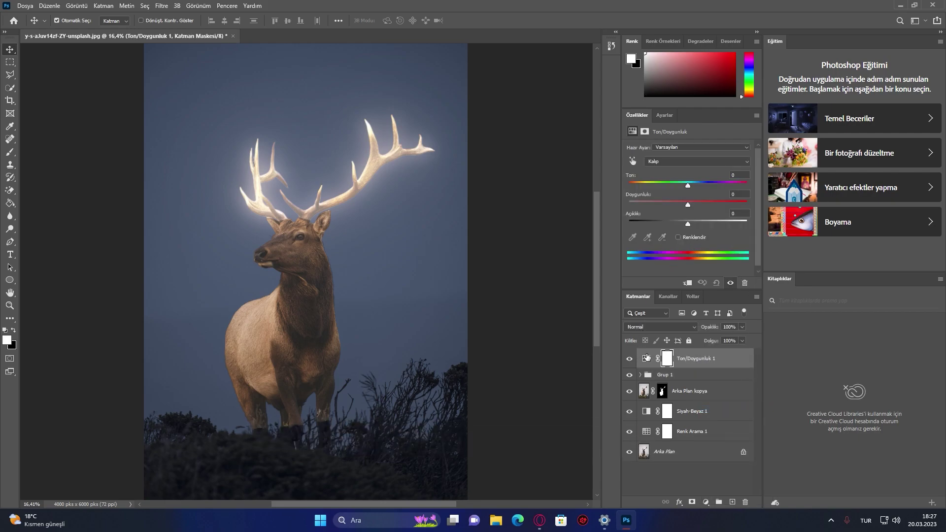
pyautogui.click(687, 283)
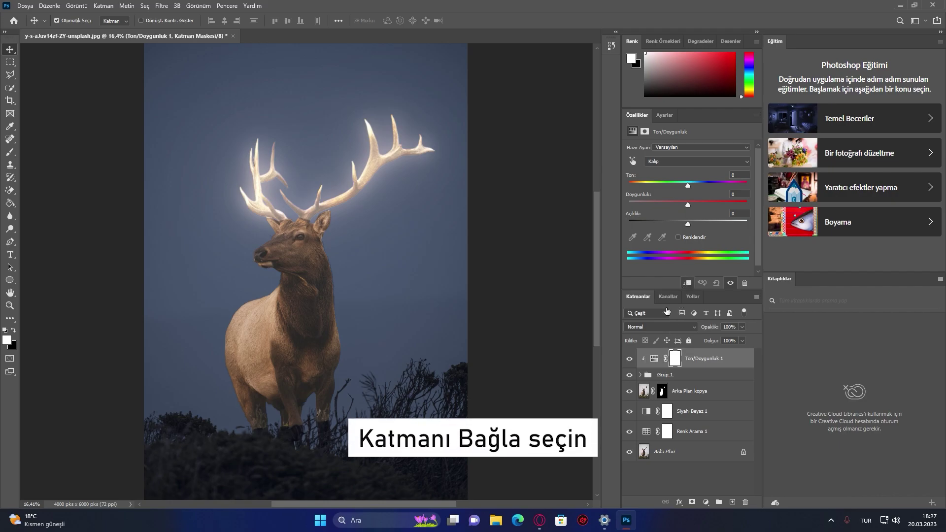
# Colorize (Renklendir) the antler glow golden yellow with Hue 41, Saturation 77 and Lightness -6
pyautogui.click(679, 238)
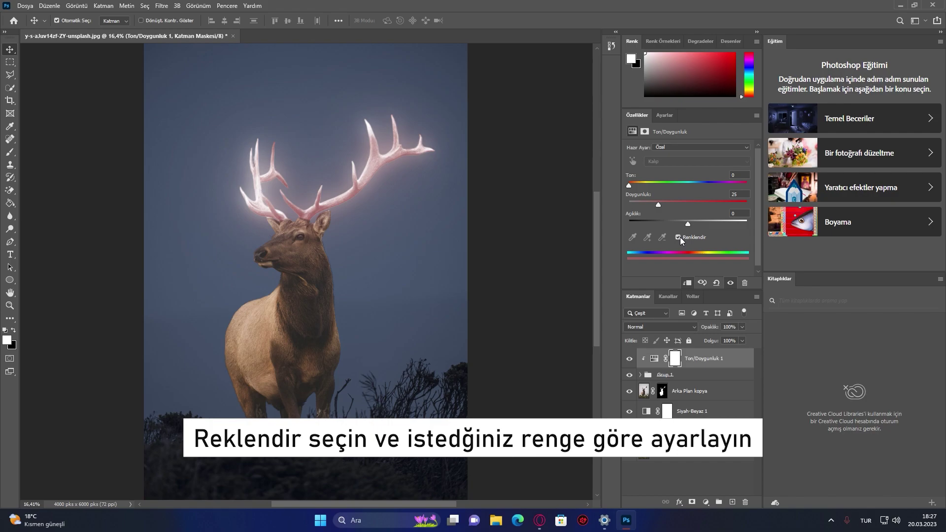
pyautogui.moveTo(658, 204); pyautogui.dragTo(730, 206)
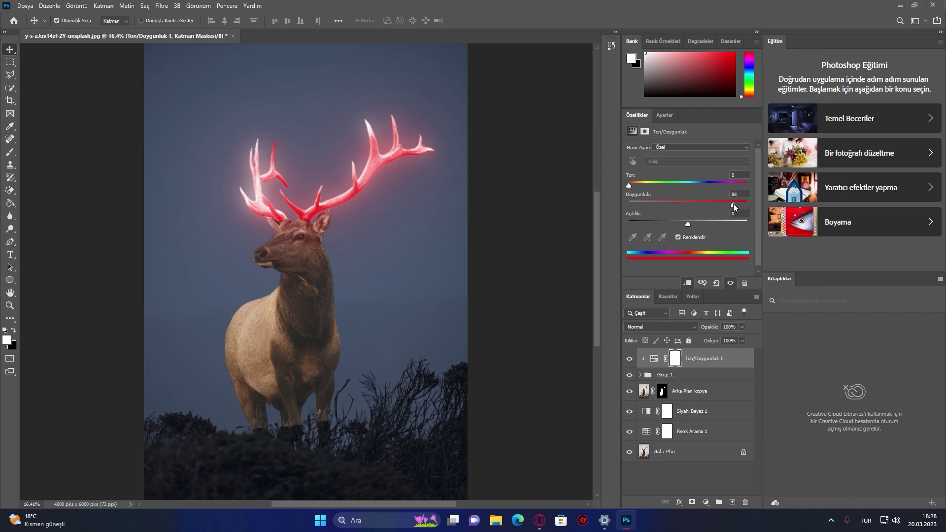
pyautogui.moveTo(629, 185); pyautogui.dragTo(641, 186)
pyautogui.moveTo(688, 224)
pyautogui.mouseDown()
pyautogui.moveTo(704, 224)
pyautogui.moveTo(673, 226)
pyautogui.moveTo(681, 225)
pyautogui.mouseUp()
pyautogui.moveTo(640, 185); pyautogui.dragTo(642, 186)
pyautogui.moveTo(680, 224); pyautogui.dragTo(687, 222)
pyautogui.moveTo(644, 185); pyautogui.dragTo(643, 185)
pyautogui.moveTo(733, 204); pyautogui.dragTo(711, 204)
pyautogui.click(684, 222)
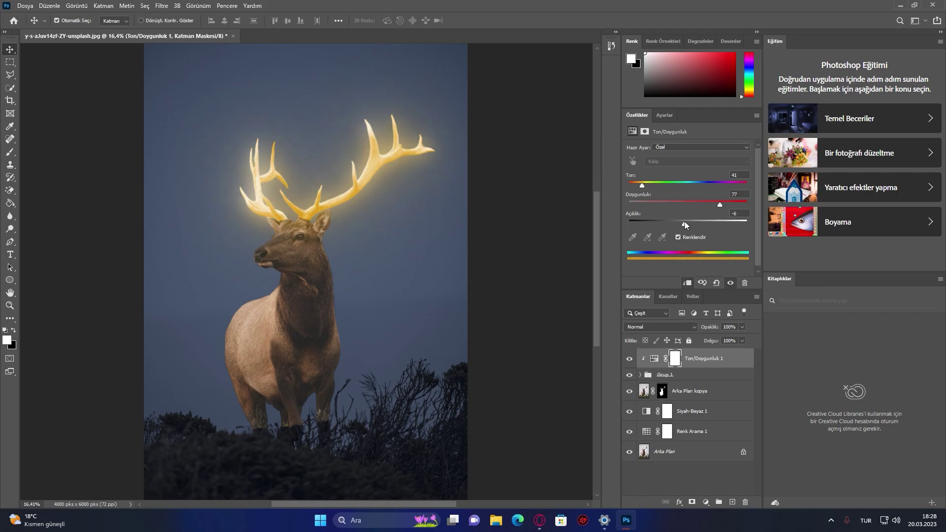
# Toggle the Ton/Doygunluk 1 tint off and on to compare the antler glow
pyautogui.click(630, 360)
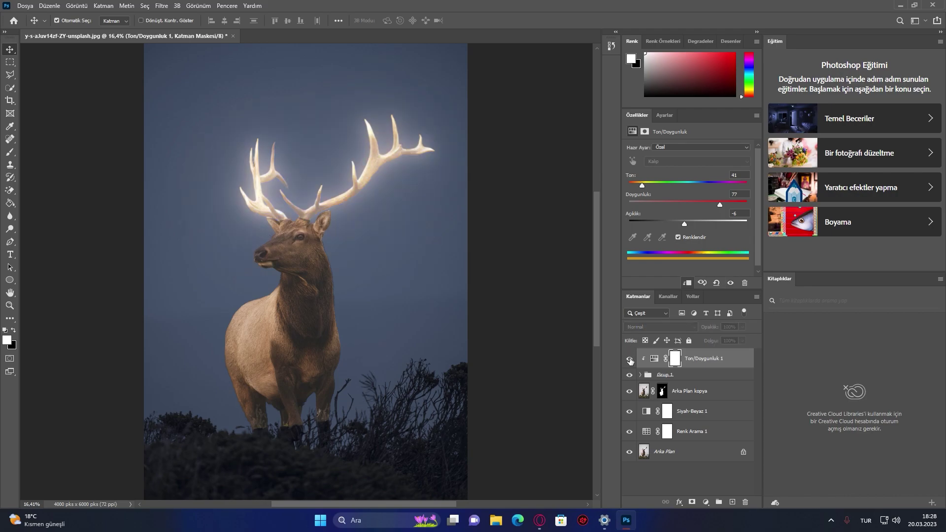
pyautogui.click(630, 360)
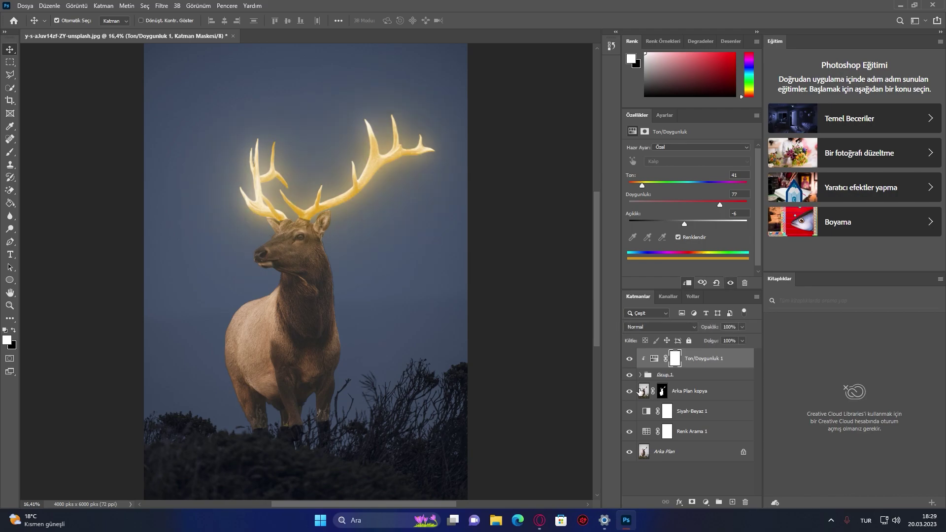
# Add a Curves (Eğriler) adjustment clipped to Arka Plan kopya and pull its RGB curve down to darken the elk
pyautogui.click(679, 394)
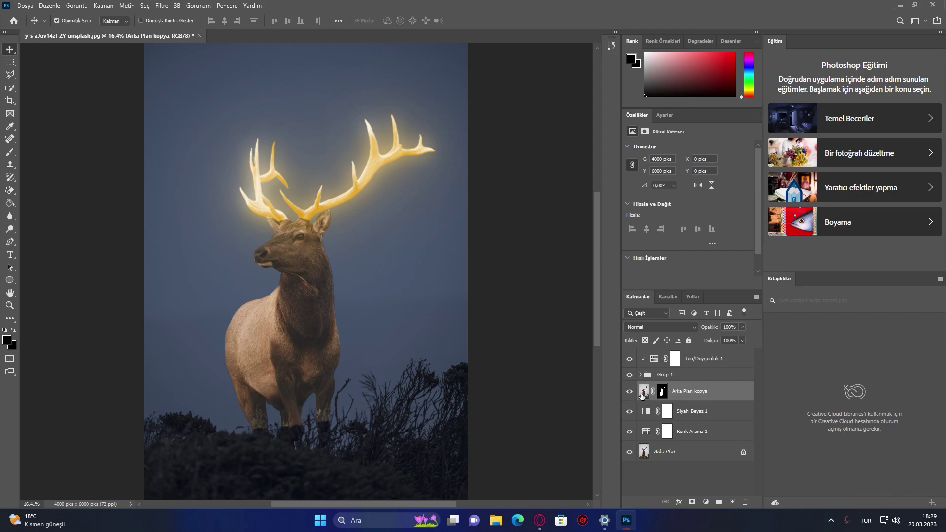
pyautogui.click(708, 502)
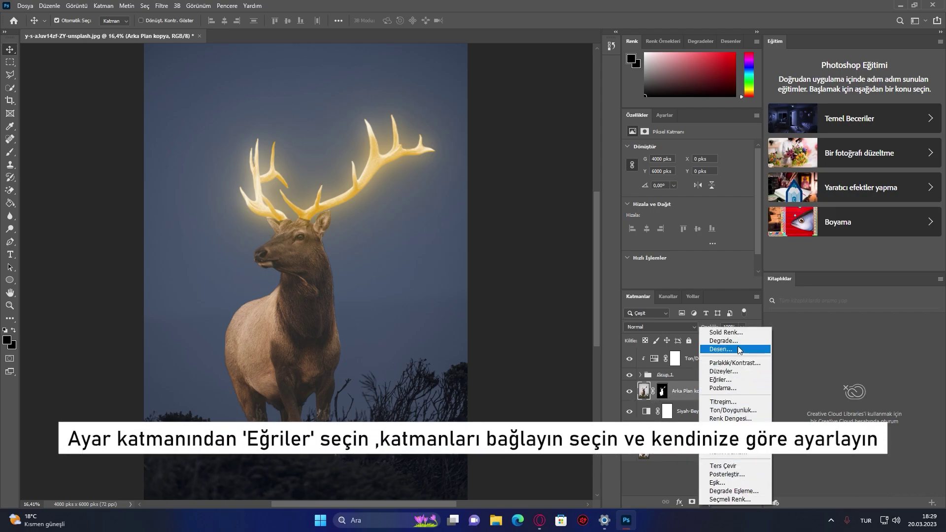
pyautogui.click(728, 379)
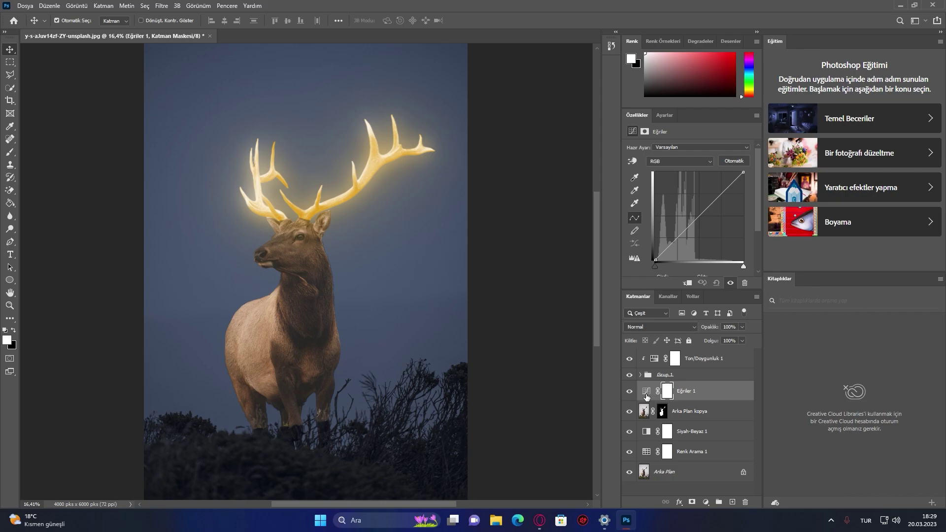
pyautogui.click(688, 284)
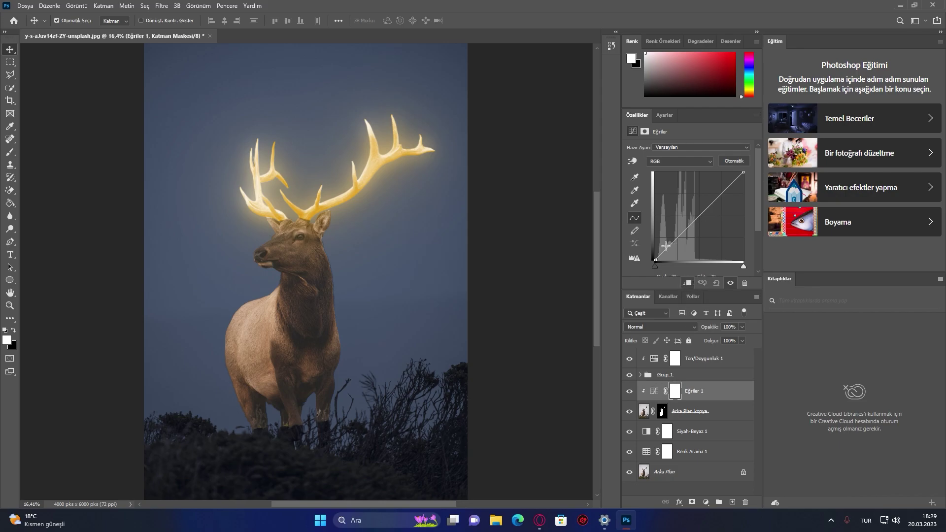
pyautogui.moveTo(667, 245); pyautogui.dragTo(689, 247)
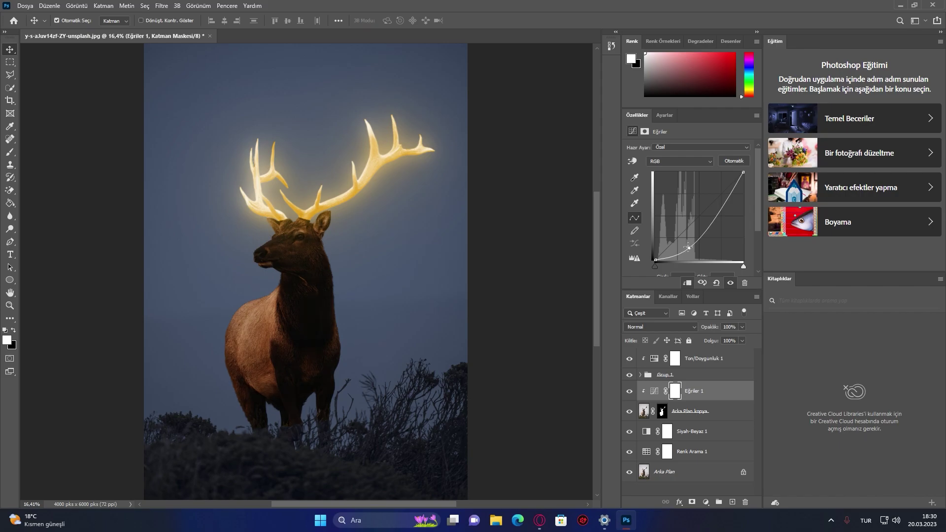
pyautogui.click(631, 393)
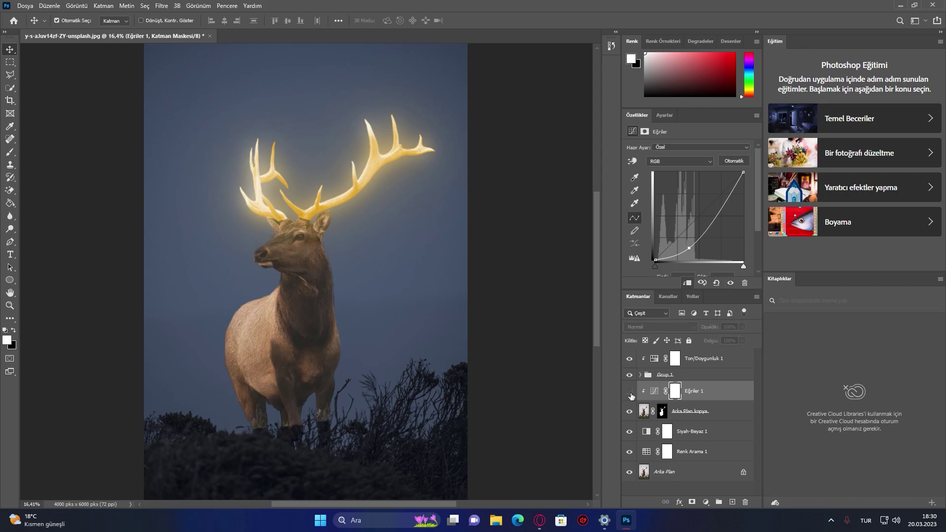
pyautogui.click(630, 392)
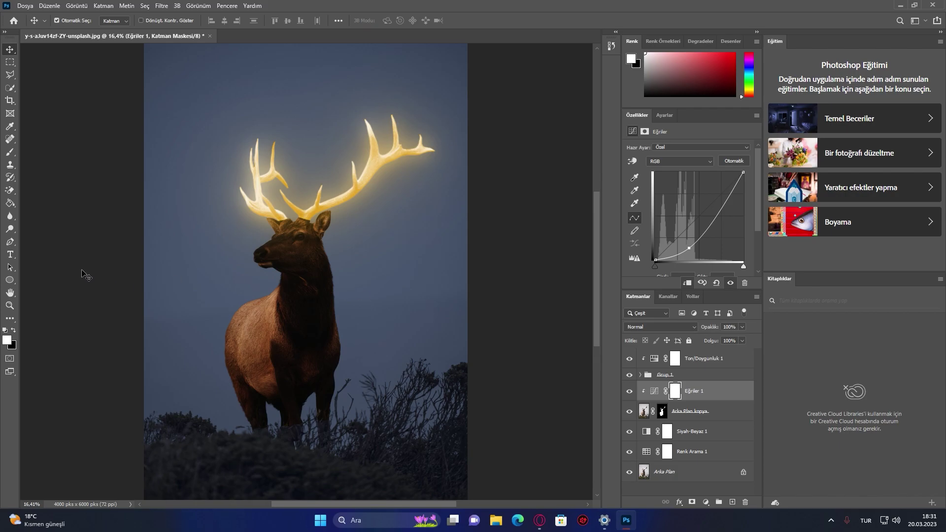
# Set up the Brush tool with black as foreground color, the soft-edged Yumuşak Kenar tip and a size of 600 pixels
pyautogui.click(10, 156)
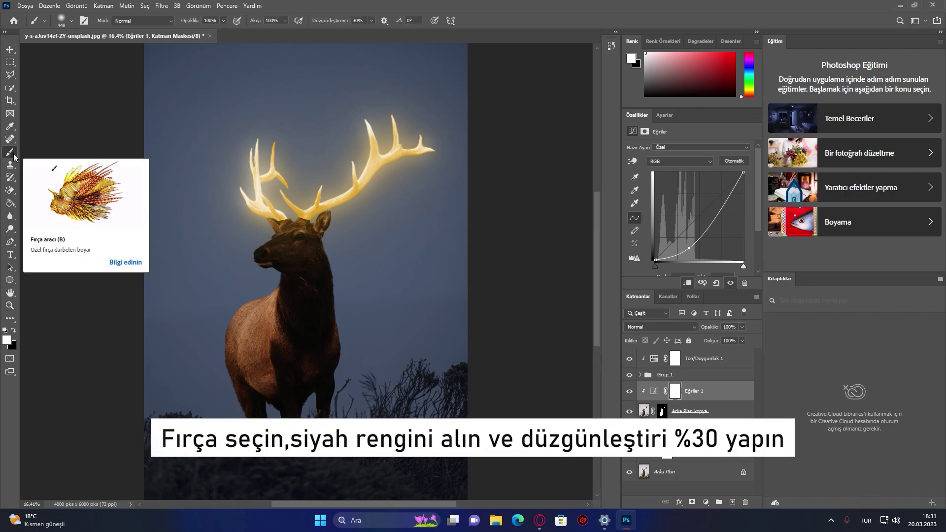
pyautogui.click(16, 330)
pyautogui.click(72, 21)
pyautogui.click(17, 114)
pyautogui.click(48, 134)
pyautogui.click(168, 119)
pyautogui.click(72, 21)
pyautogui.moveTo(106, 39); pyautogui.dragTo(82, 41)
pyautogui.write('600')
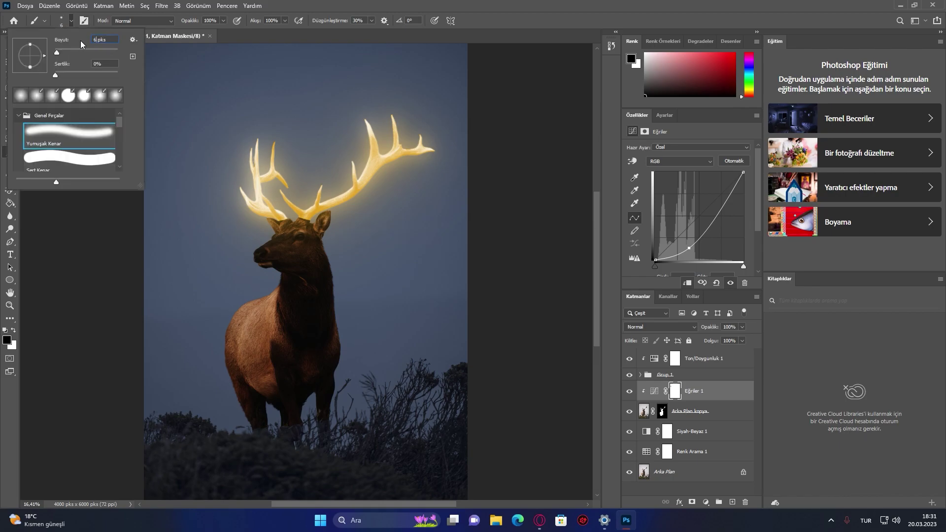
pyautogui.press('Return')
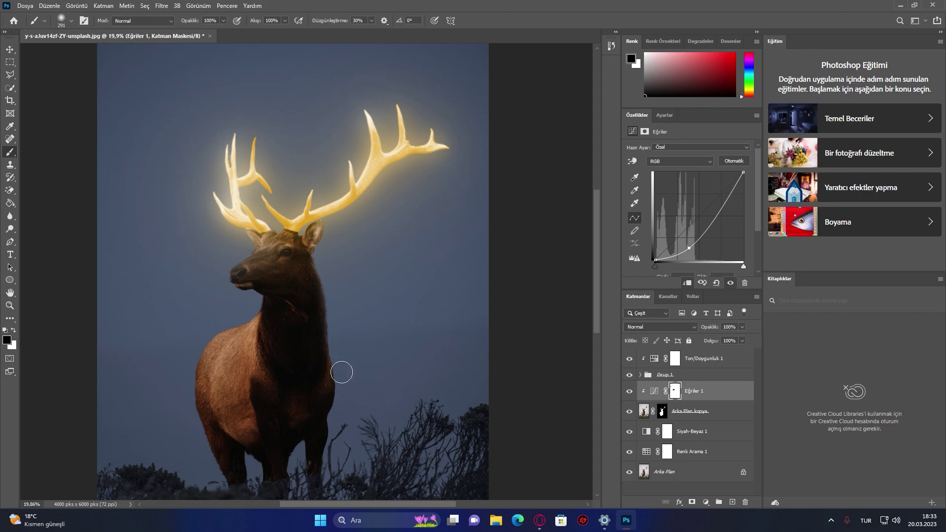
# Paint black on the Eğriler 1 mask with a 291-pixel brush to brighten the elk's head and the edges of its neck and body
pyautogui.moveTo(341, 385); pyautogui.dragTo(345, 286)
pyautogui.moveTo(254, 305)
pyautogui.mouseDown()
pyautogui.moveTo(205, 329)
pyautogui.moveTo(252, 310)
pyautogui.mouseUp()
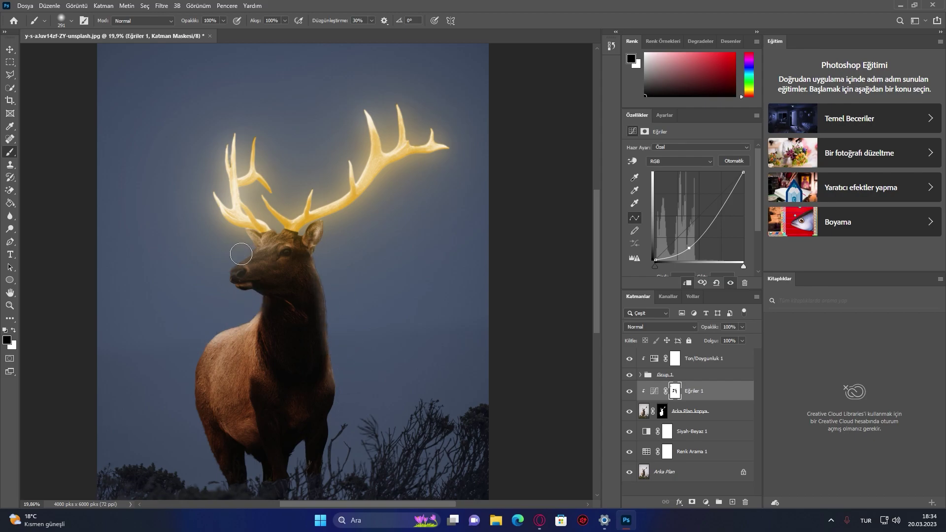
pyautogui.moveTo(275, 232); pyautogui.dragTo(321, 261)
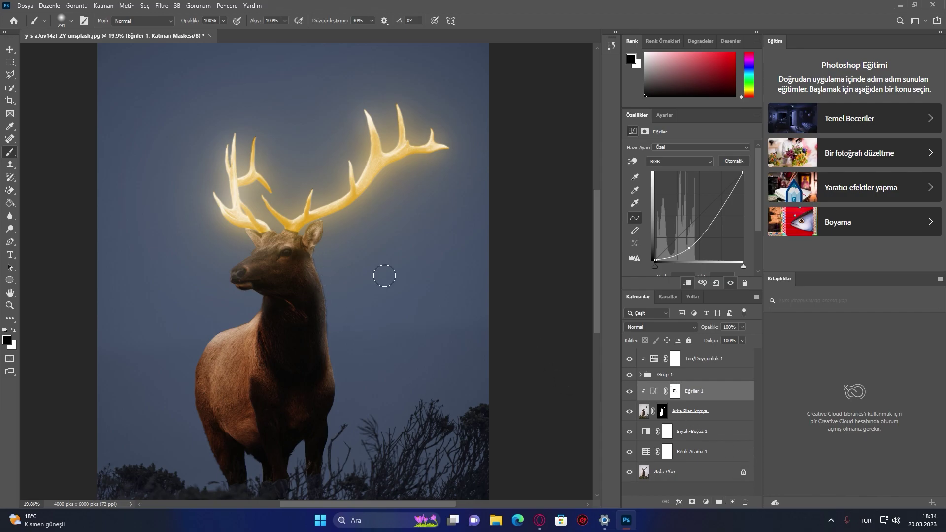
pyautogui.click(9, 49)
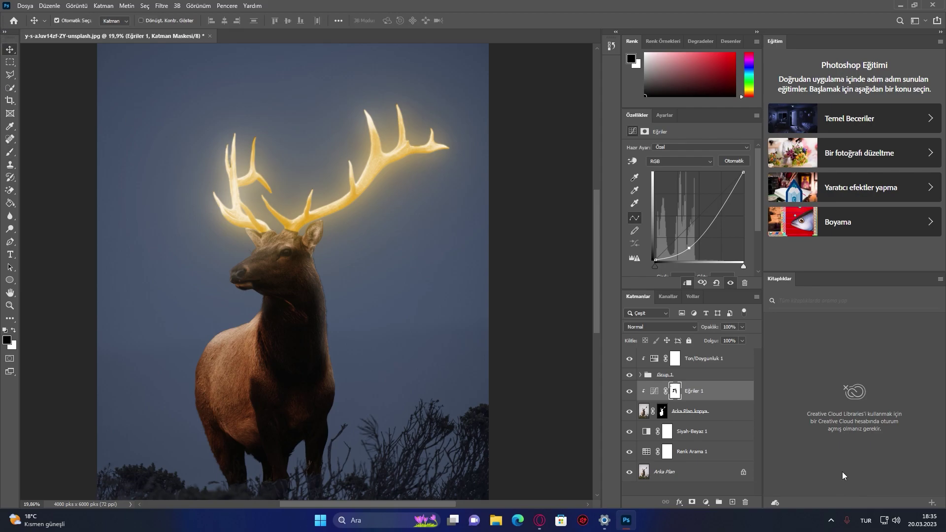
pyautogui.click(705, 361)
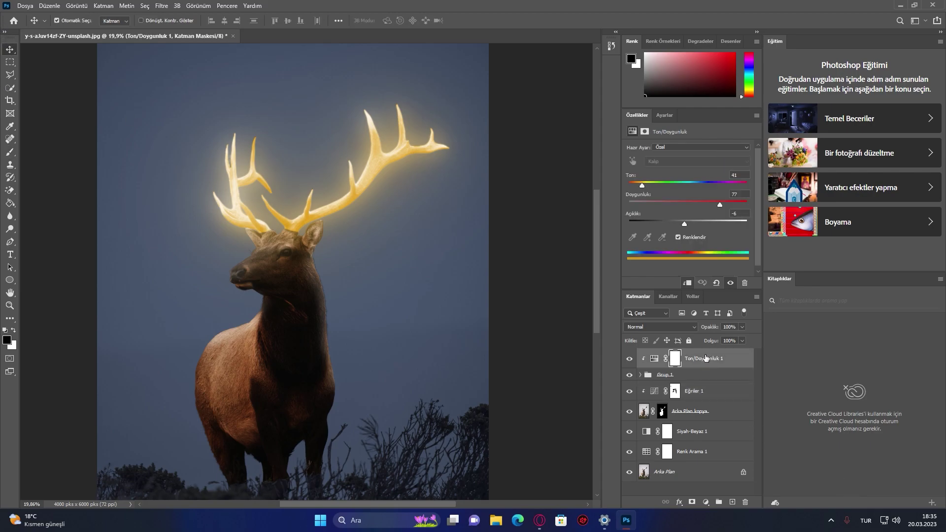
pyautogui.click(705, 366)
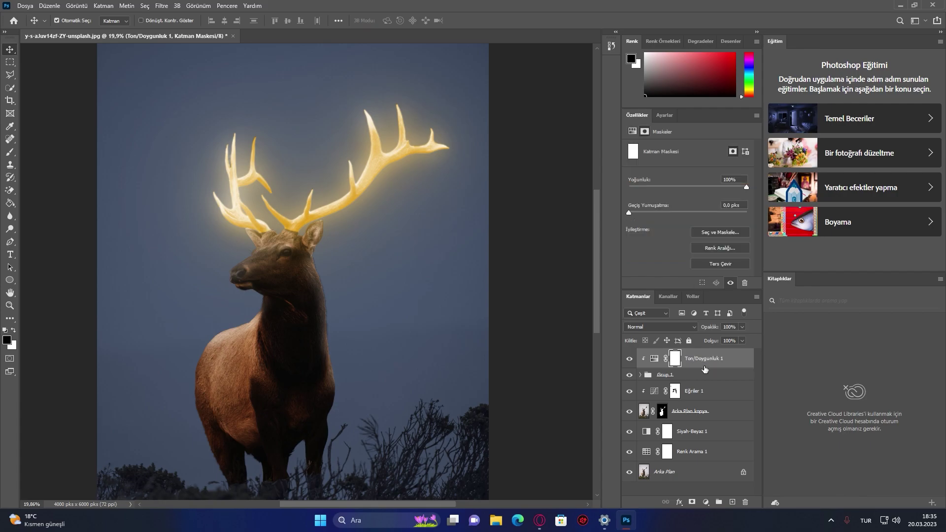
pyautogui.click(705, 367)
pyautogui.click(681, 367)
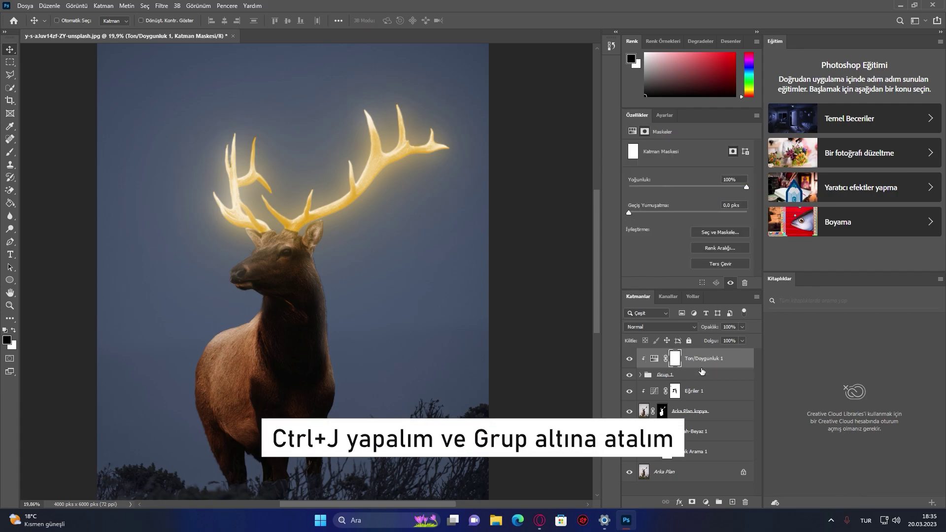
pyautogui.hotkey('ctrl', 'j')
pyautogui.hotkey('ctrl', 'z')
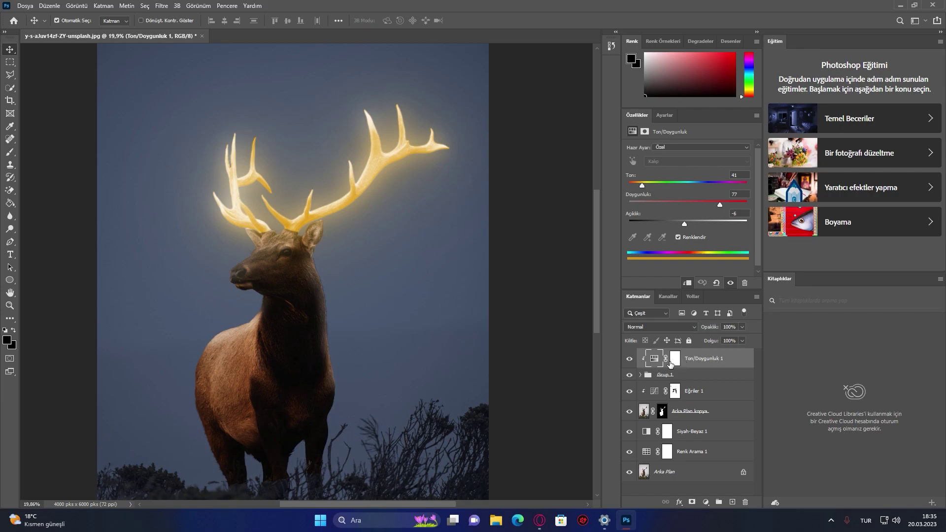
# Duplicate the Ton/Doygunluk 1 adjustment and move the copy below Grup 1, directly above Eğriler 1
pyautogui.click(673, 364)
pyautogui.hotkey('ctrl', 'j')
pyautogui.scroll(-3, 448, 275)
pyautogui.scroll(1, 447, 256)
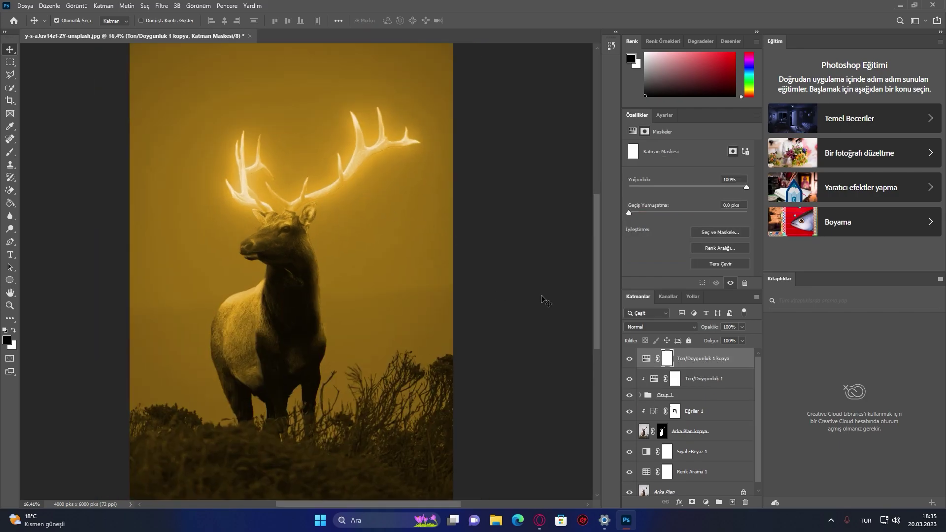
pyautogui.moveTo(693, 360); pyautogui.dragTo(688, 405)
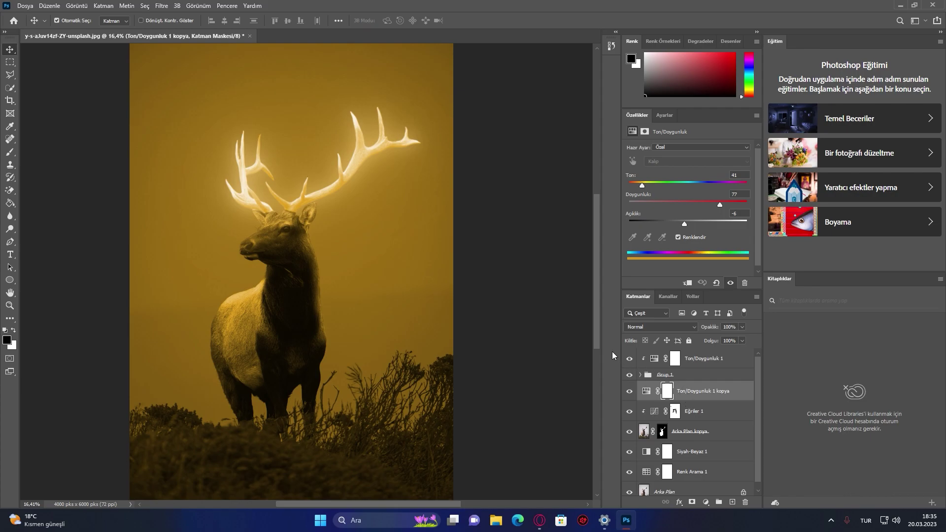
# Clip Ton/Doygunluk 1 kopya to the elk layer and invert its layer mask to black
pyautogui.scroll(-3, 399, 247)
pyautogui.scroll(2, 273, 147)
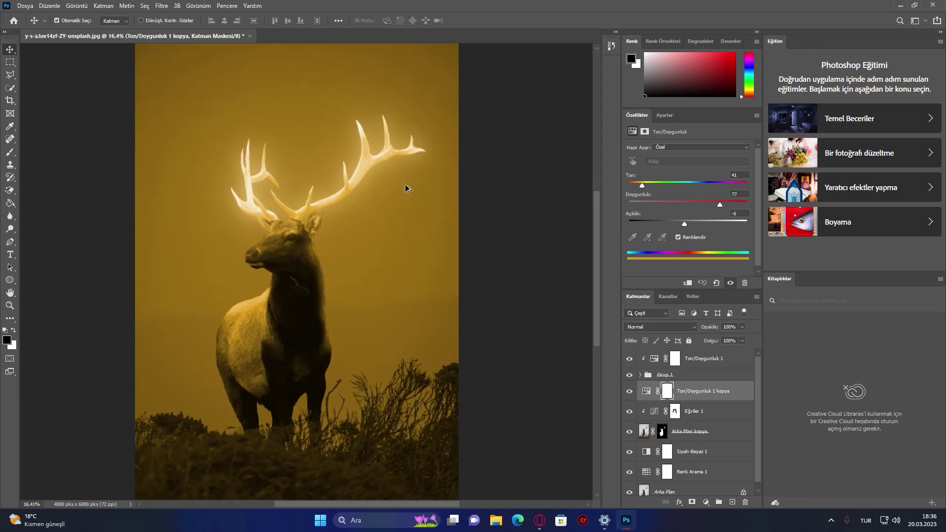
pyautogui.click(647, 392)
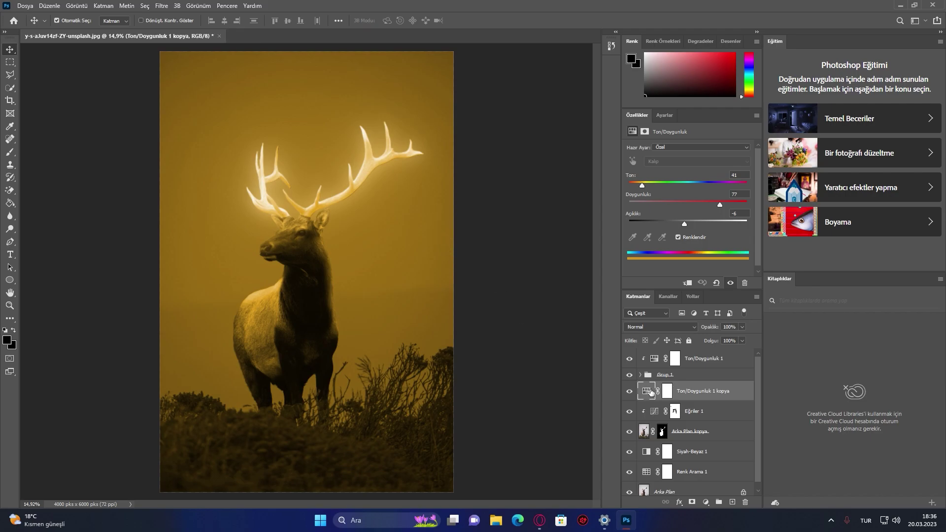
pyautogui.click(689, 284)
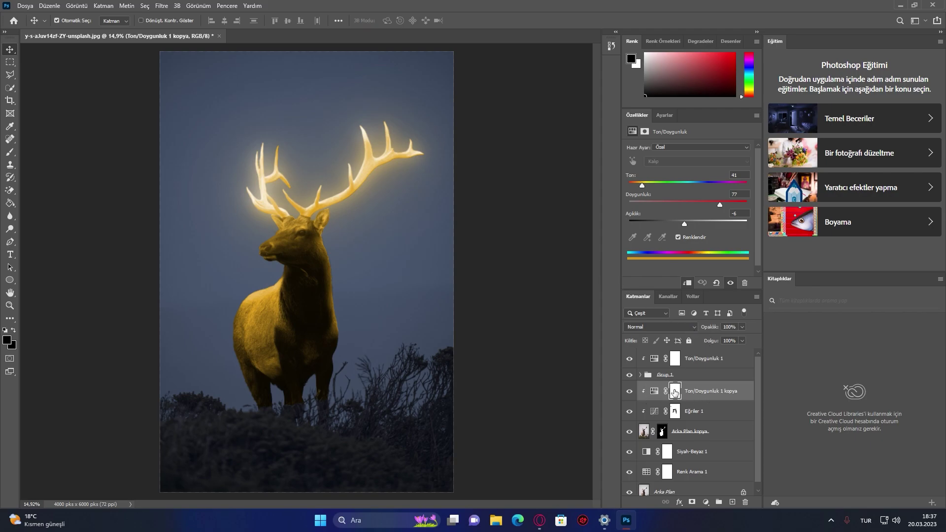
pyautogui.click(675, 392)
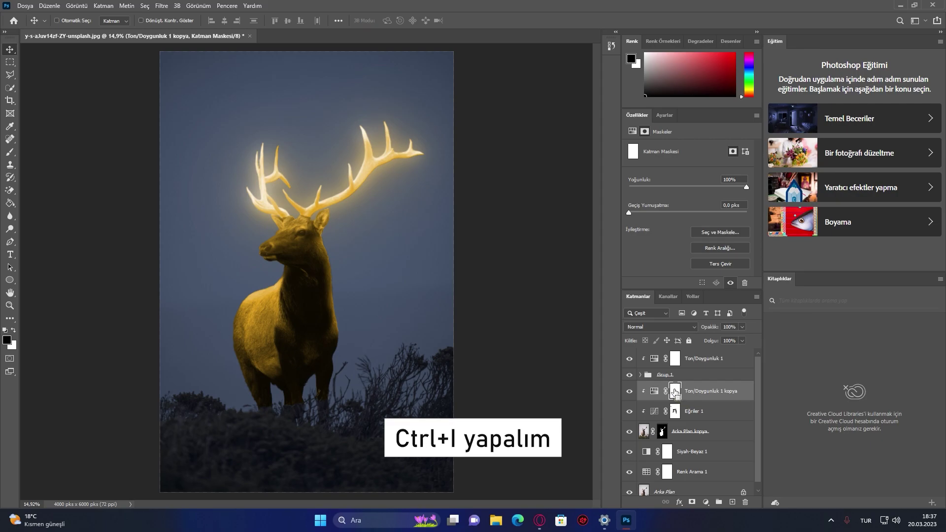
pyautogui.hotkey('ctrl', 'i')
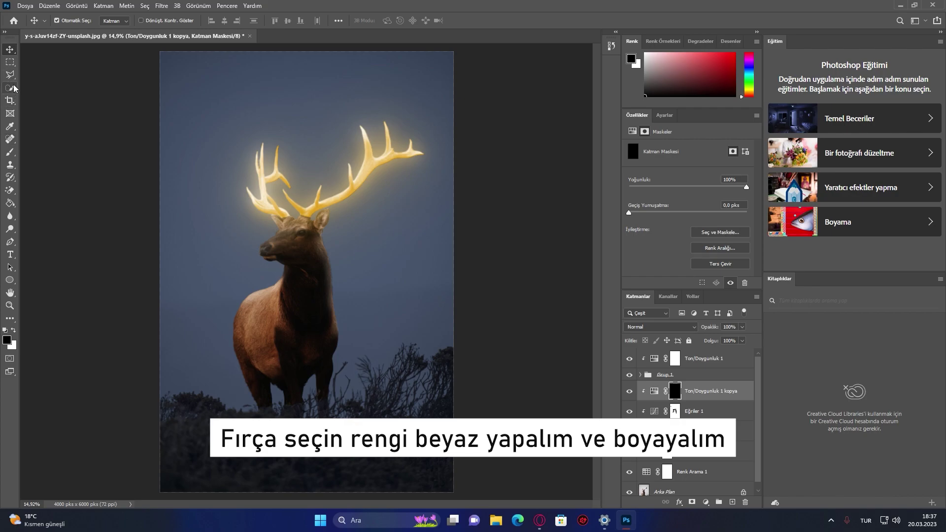
# Paint white with a 600-pixel soft brush on the Ton/Doygunluk 1 kopya mask over the elk's head, neck and chest edge
pyautogui.click(14, 154)
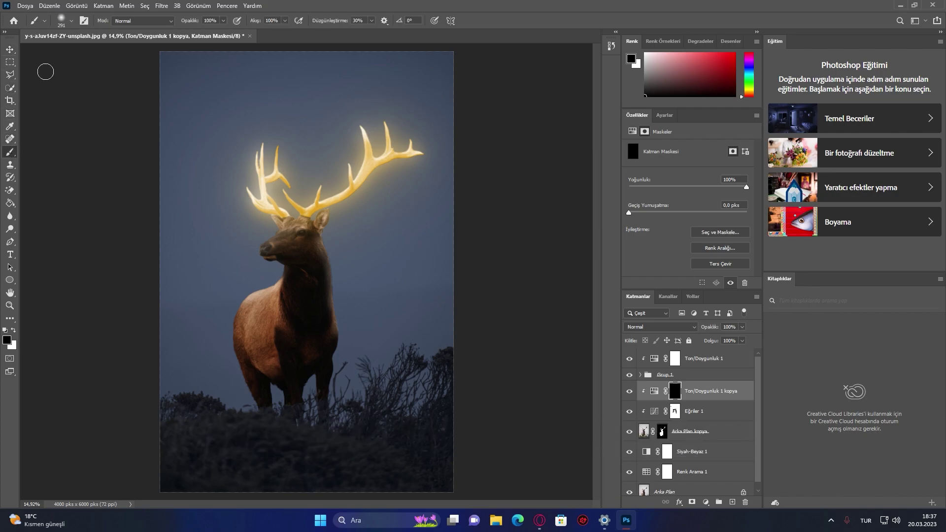
pyautogui.click(15, 330)
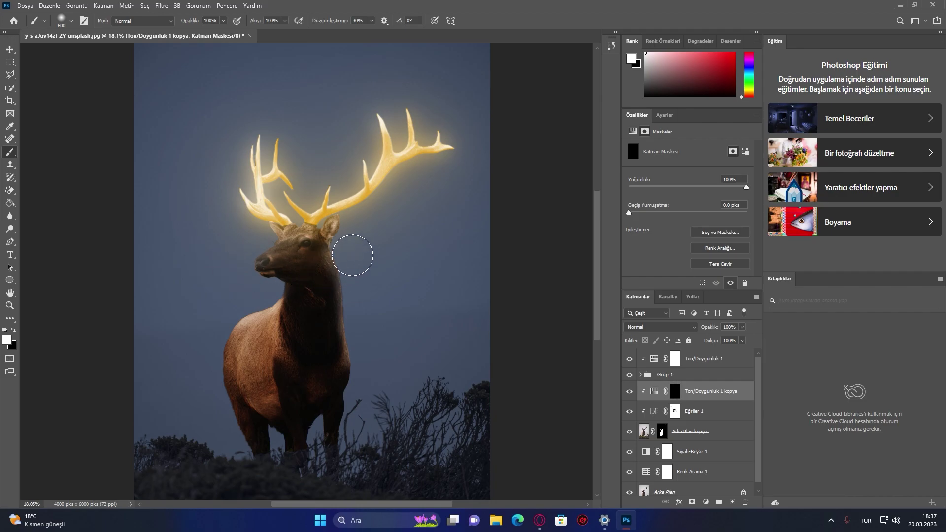
pyautogui.moveTo(354, 284); pyautogui.dragTo(366, 336)
pyautogui.moveTo(306, 215)
pyautogui.mouseDown()
pyautogui.moveTo(325, 212)
pyautogui.moveTo(258, 230)
pyautogui.moveTo(252, 251)
pyautogui.mouseUp()
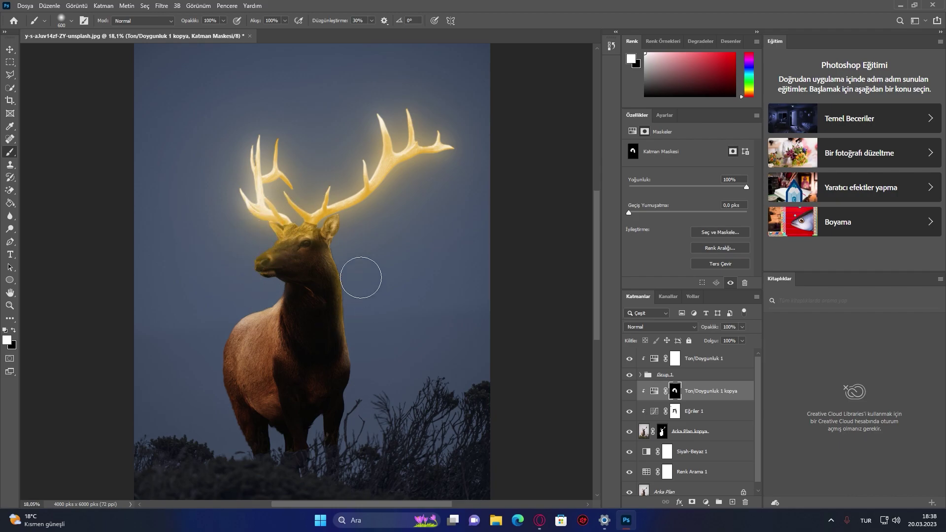
pyautogui.moveTo(344, 248)
pyautogui.mouseDown()
pyautogui.moveTo(359, 324)
pyautogui.moveTo(360, 373)
pyautogui.moveTo(352, 389)
pyautogui.moveTo(348, 371)
pyautogui.moveTo(347, 385)
pyautogui.moveTo(375, 373)
pyautogui.moveTo(341, 397)
pyautogui.mouseUp()
pyautogui.scroll(1, 413, 163)
pyautogui.scroll(-2, 316, 174)
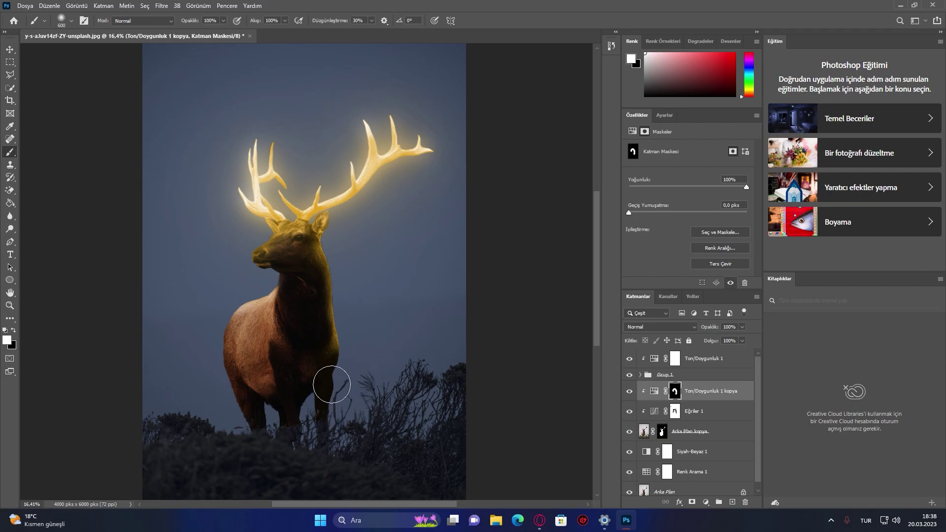
pyautogui.scroll(-1, 382, 368)
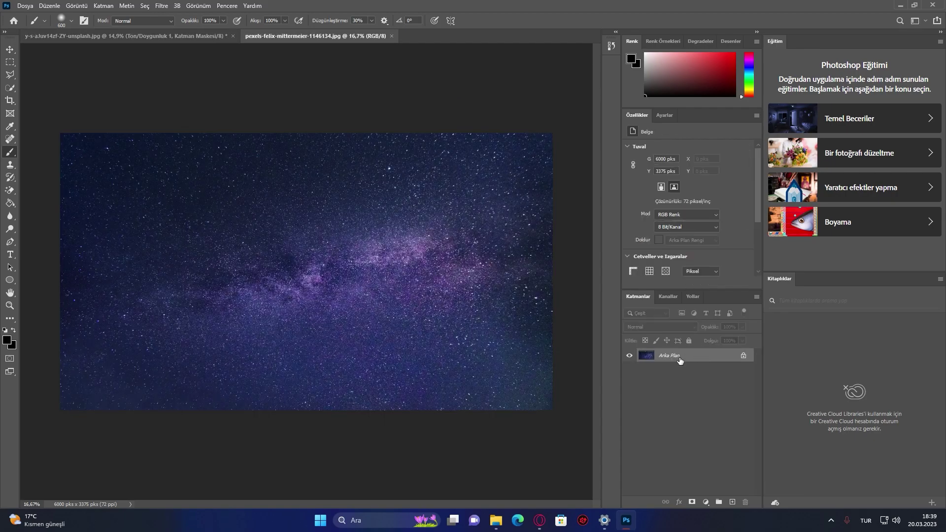
# Unlock the starry-sky photo's background layer and copy it into the elk document as the top layer
pyautogui.click(743, 357)
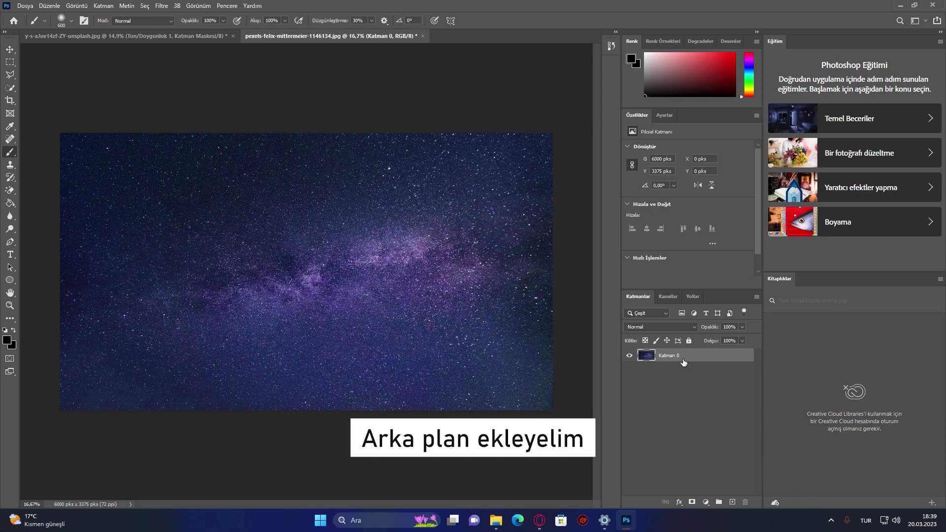
pyautogui.click(126, 36)
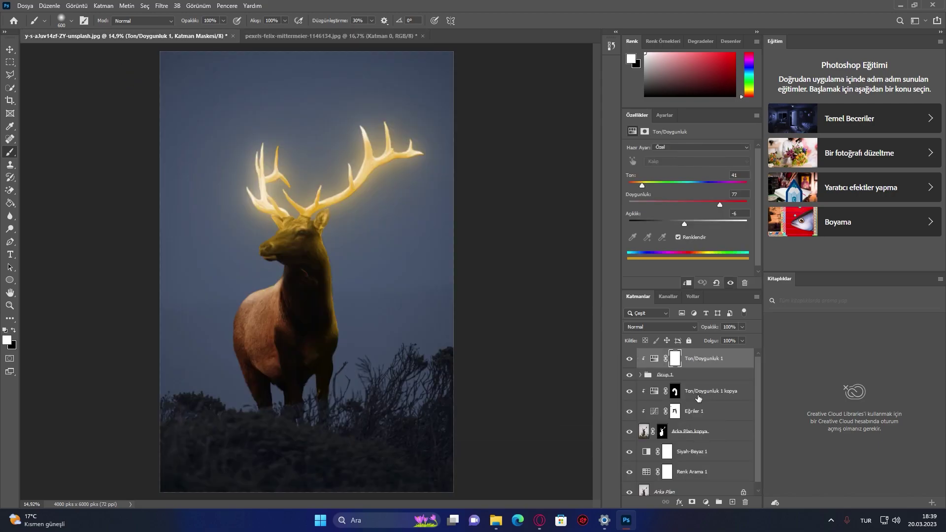
pyautogui.hotkey('ctrl', 'v')
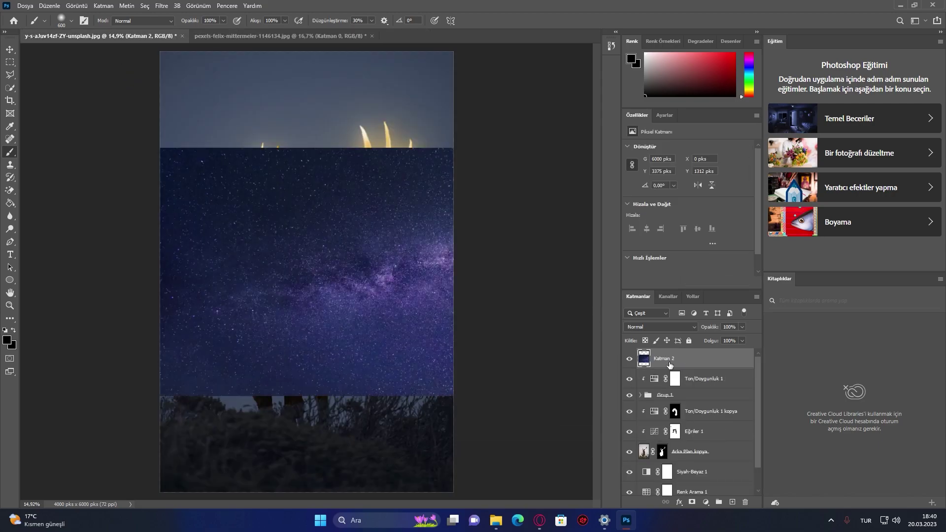
# Set the star layer's blend mode to Ekran and enlarge it until it covers the whole elk canvas
pyautogui.hotkey('ctrl', 't')
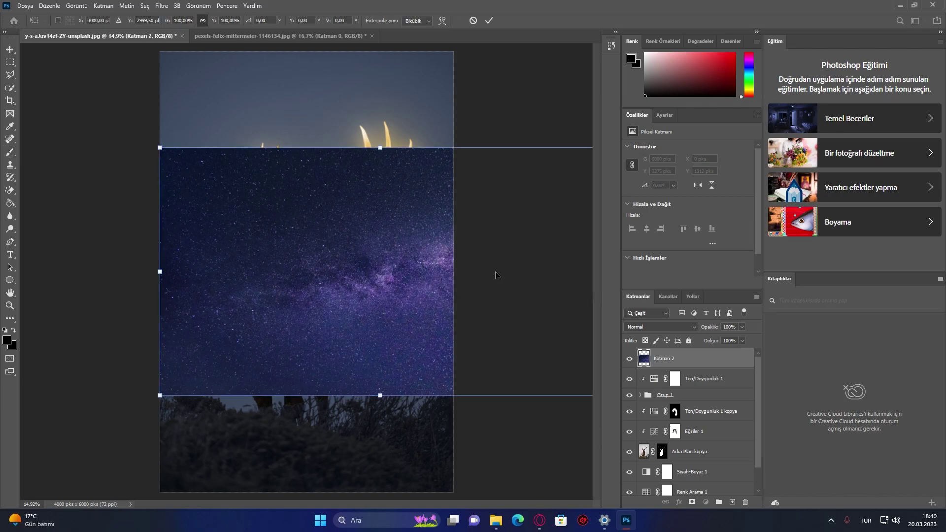
pyautogui.click(646, 327)
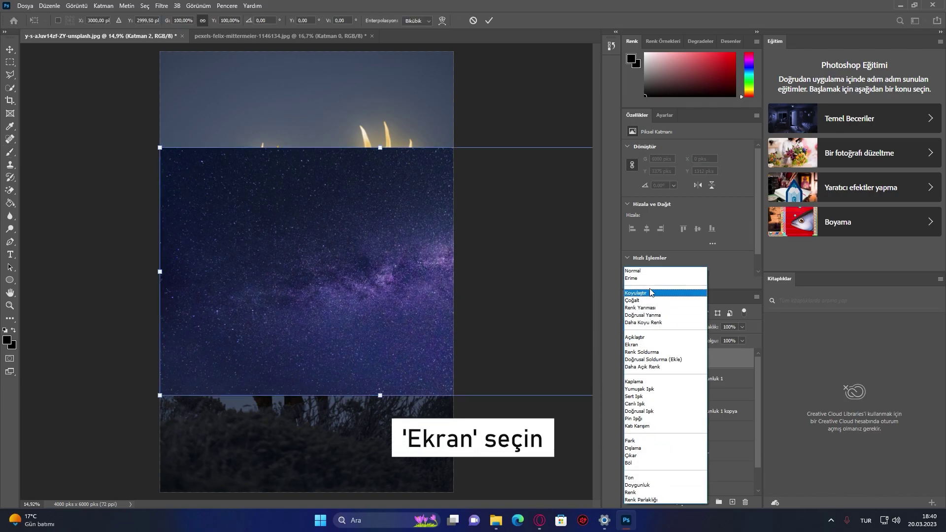
pyautogui.click(642, 345)
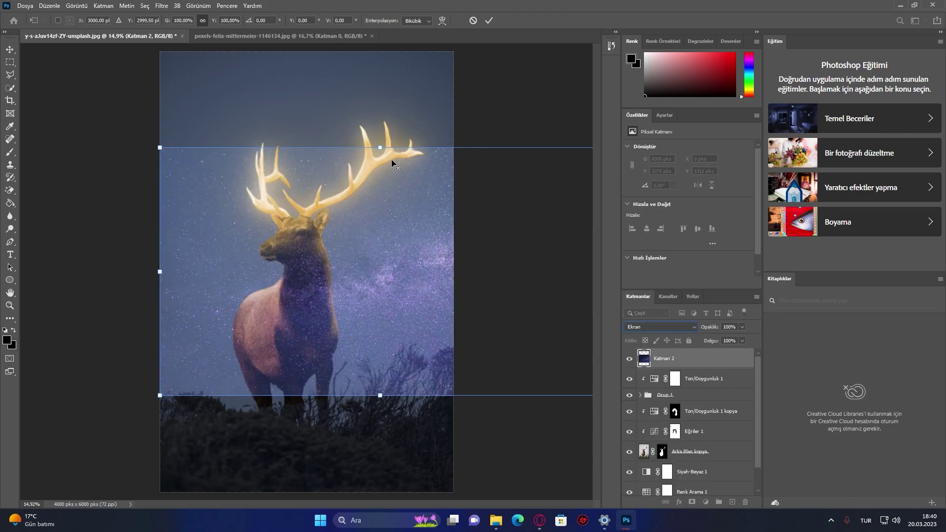
pyautogui.moveTo(160, 395); pyautogui.dragTo(21, 474)
pyautogui.moveTo(311, 148); pyautogui.dragTo(311, 36)
pyautogui.scroll(-3, 318, 446)
pyautogui.moveTo(309, 425); pyautogui.dragTo(311, 443)
pyautogui.press('Return')
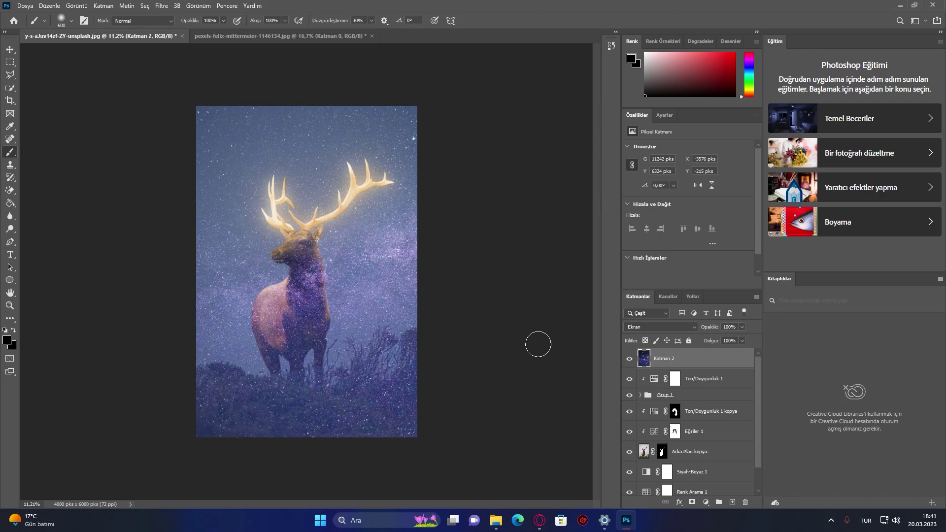
# Add a layer mask to the star layer Katman 2 and invert it to black
pyautogui.click(10, 49)
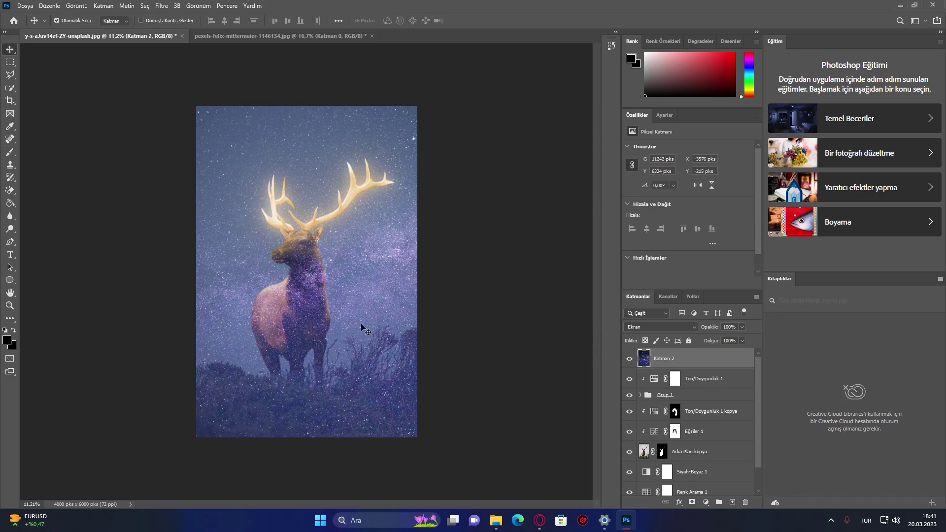
pyautogui.click(692, 503)
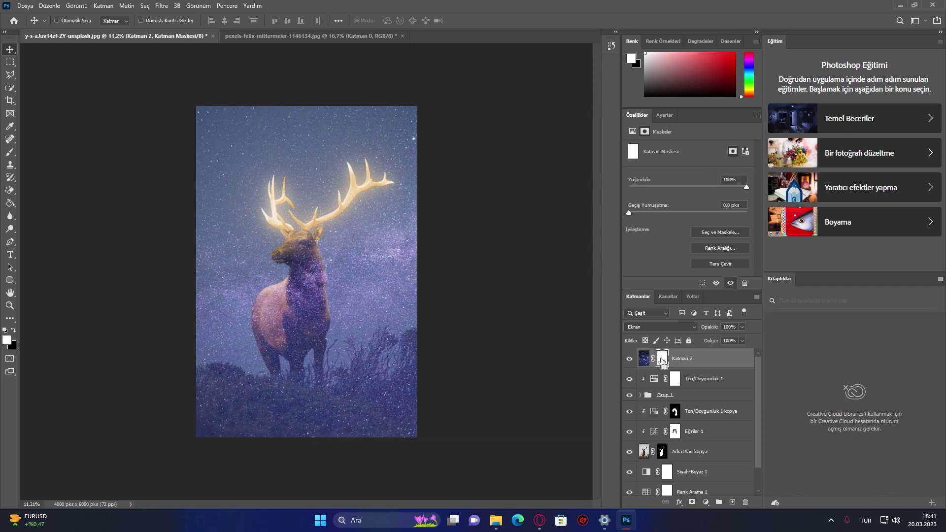
pyautogui.hotkey('ctrl', 'i')
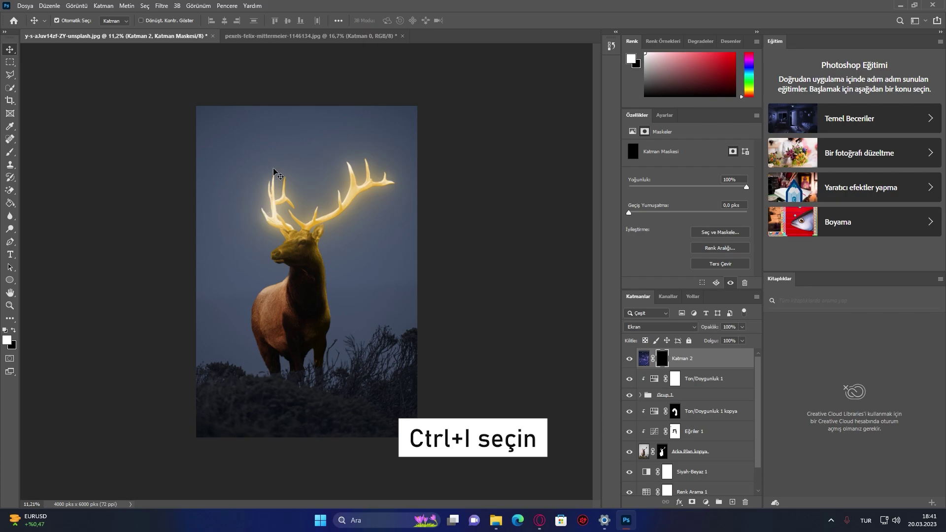
# Paint white on the Katman 2 mask with a 149-pixel soft brush to reveal stars along the elk's larger, right-hand antler
pyautogui.scroll(5, 288, 136)
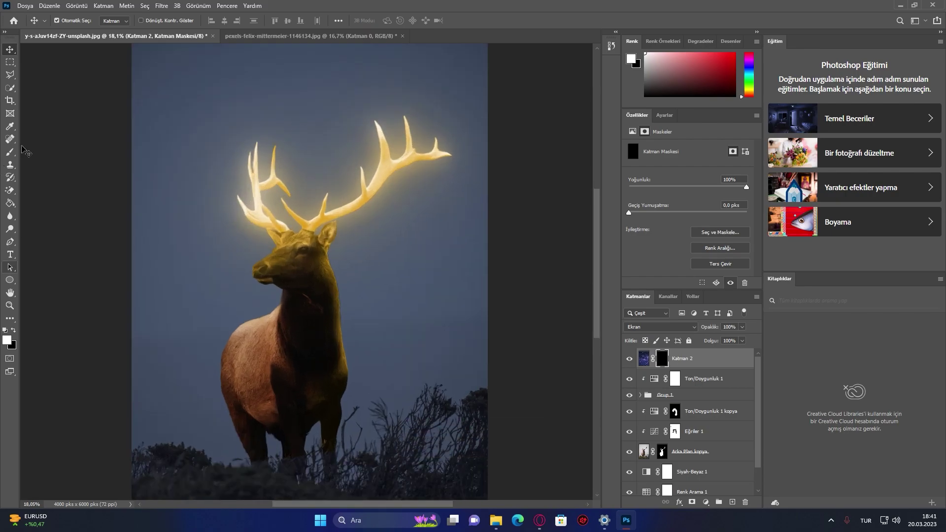
pyautogui.click(10, 152)
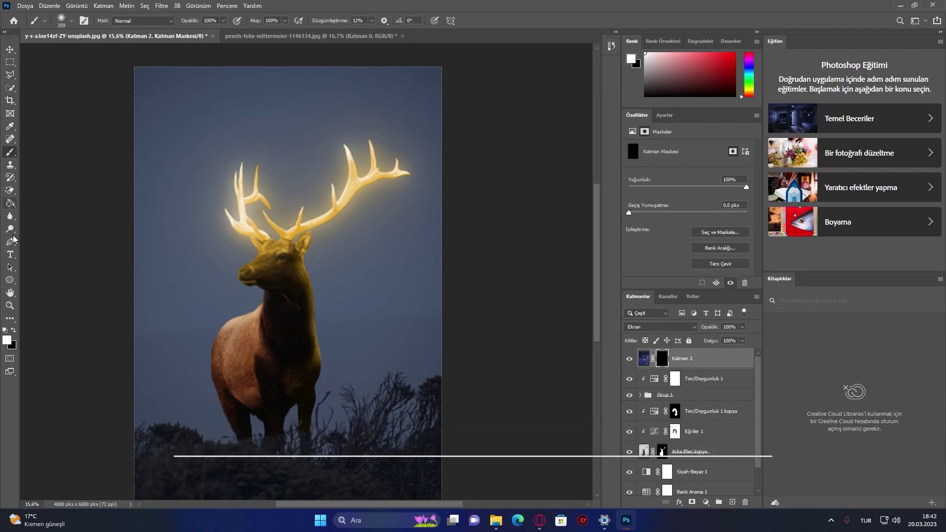
pyautogui.click(7, 340)
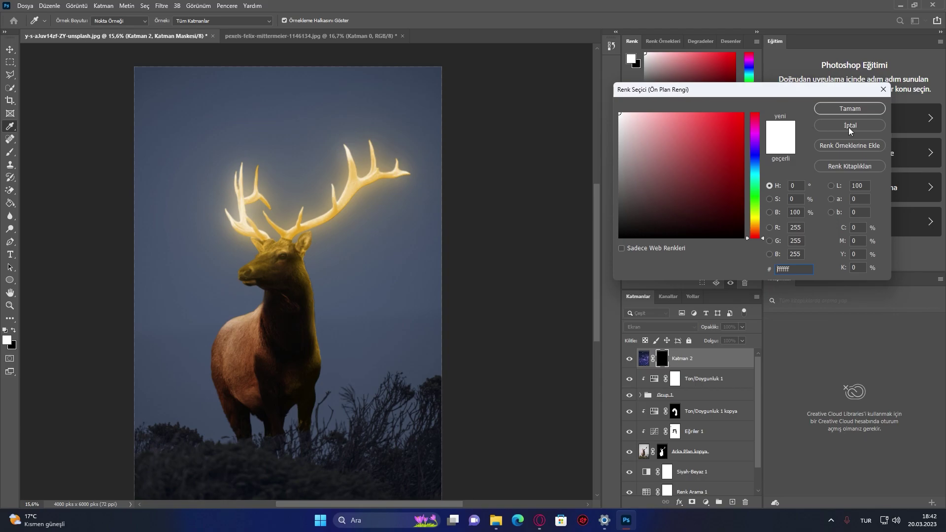
pyautogui.click(850, 108)
pyautogui.scroll(2, 373, 108)
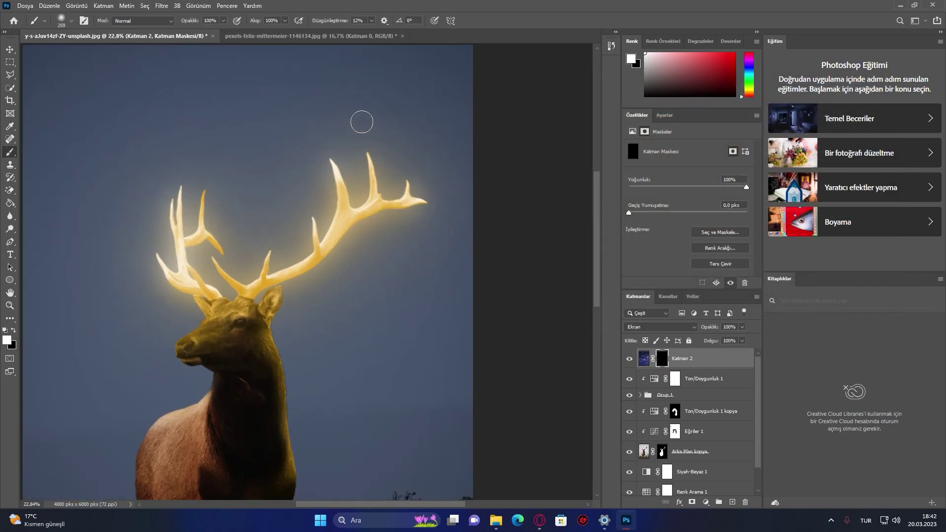
pyautogui.click(72, 22)
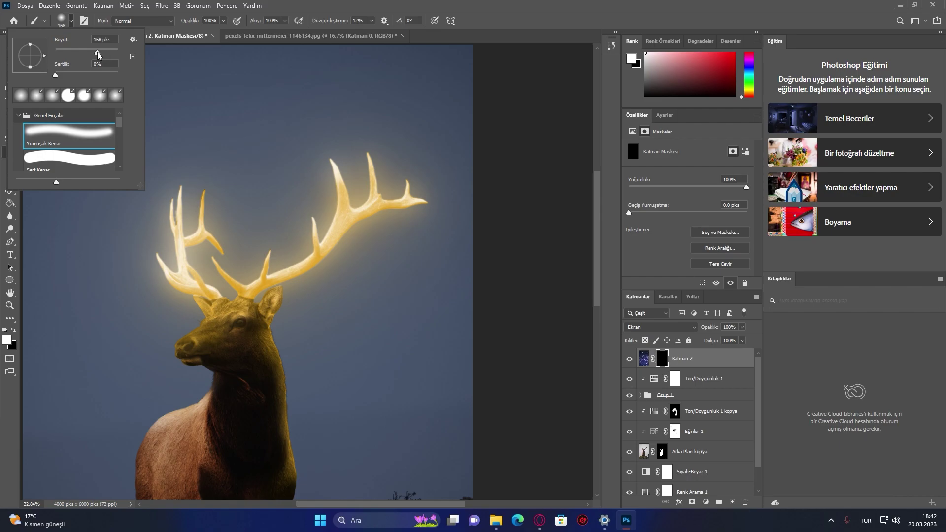
pyautogui.moveTo(96, 52); pyautogui.dragTo(94, 52)
pyautogui.click(403, 200)
pyautogui.moveTo(396, 200)
pyautogui.mouseDown()
pyautogui.moveTo(371, 177)
pyautogui.moveTo(370, 200)
pyautogui.moveTo(370, 165)
pyautogui.moveTo(343, 213)
pyautogui.moveTo(336, 178)
pyautogui.moveTo(327, 239)
pyautogui.moveTo(313, 222)
pyautogui.moveTo(310, 262)
pyautogui.moveTo(405, 192)
pyautogui.moveTo(259, 285)
pyautogui.moveTo(229, 286)
pyautogui.moveTo(214, 262)
pyautogui.mouseUp()
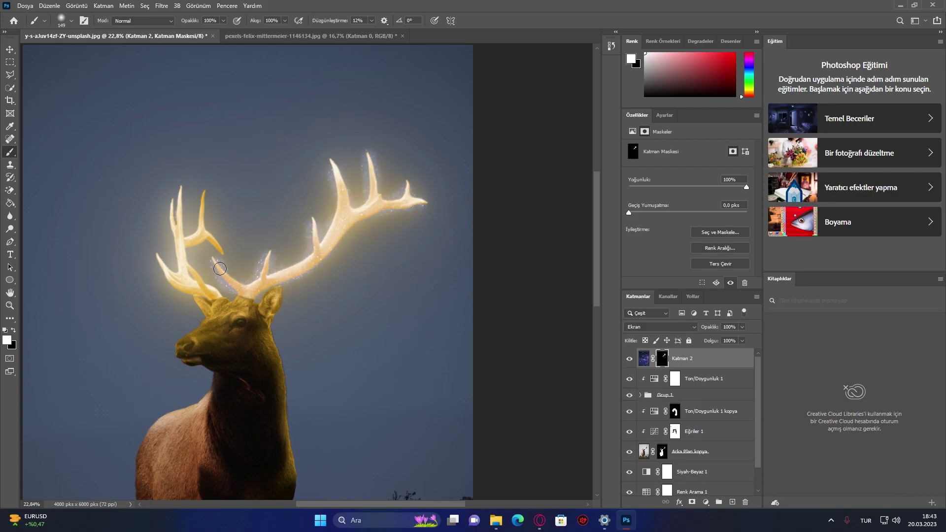
# Paint white on the Katman 2 mask along the left-hand antler and compare the image with the star layer off and on
pyautogui.scroll(2, 214, 262)
pyautogui.moveTo(245, 306)
pyautogui.mouseDown()
pyautogui.moveTo(180, 272)
pyautogui.moveTo(201, 201)
pyautogui.moveTo(199, 241)
pyautogui.moveTo(230, 195)
pyautogui.moveTo(251, 240)
pyautogui.mouseUp()
pyautogui.scroll(-7, 250, 238)
pyautogui.scroll(4, 350, 172)
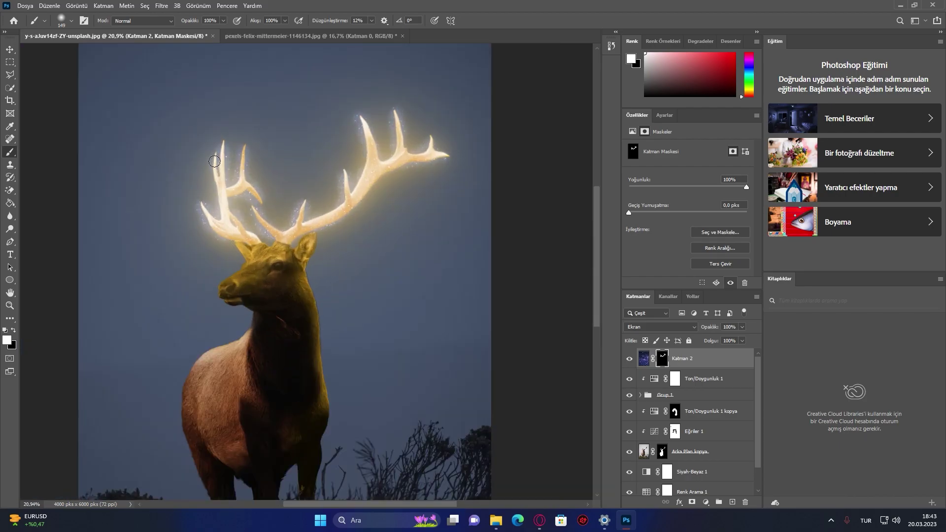
pyautogui.scroll(-2, 414, 238)
pyautogui.click(630, 361)
pyautogui.click(631, 361)
pyautogui.scroll(-2, 414, 185)
pyautogui.scroll(1, 395, 153)
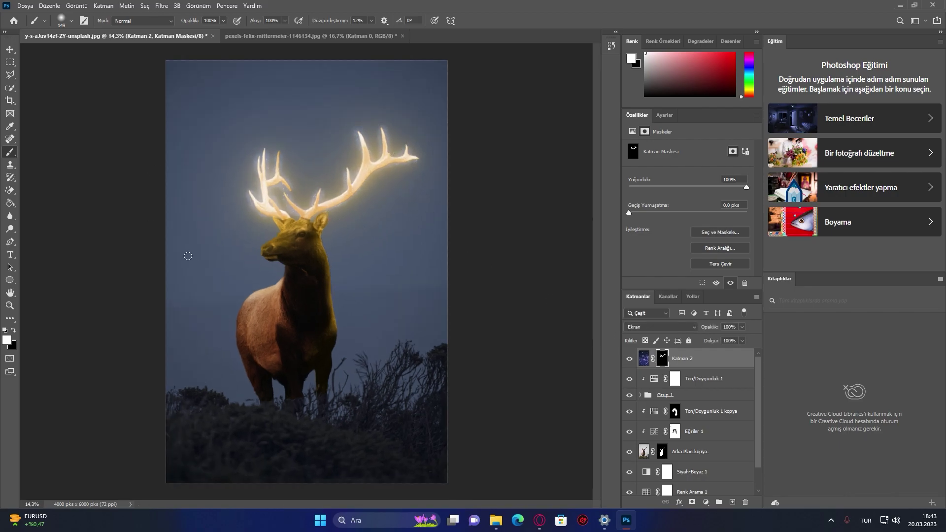
# Add a Düzeyler adjustment above Katman 2 and clip it to that star layer
pyautogui.click(8, 49)
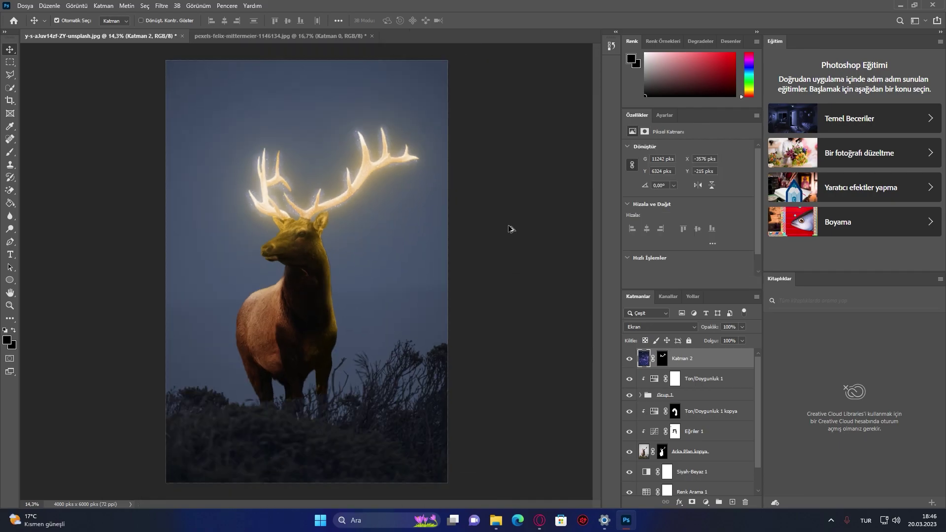
pyautogui.scroll(-1, 509, 228)
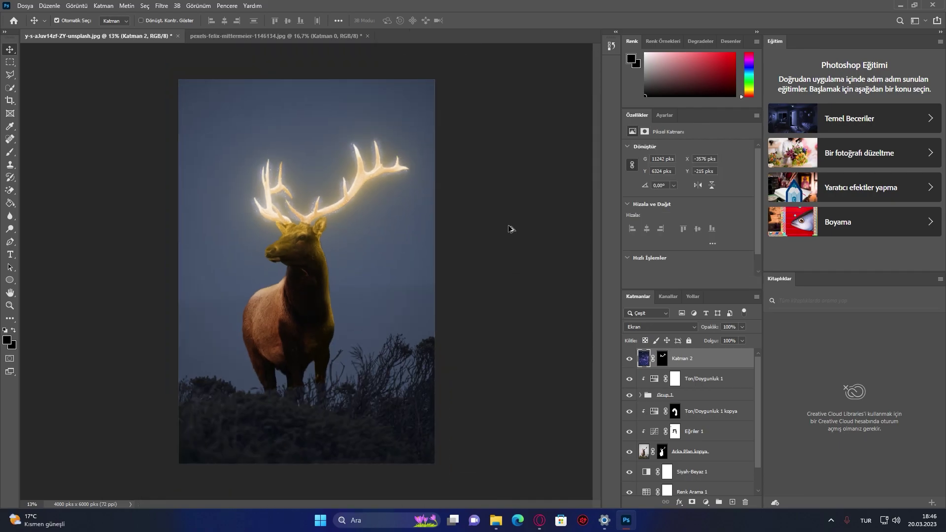
pyautogui.click(663, 359)
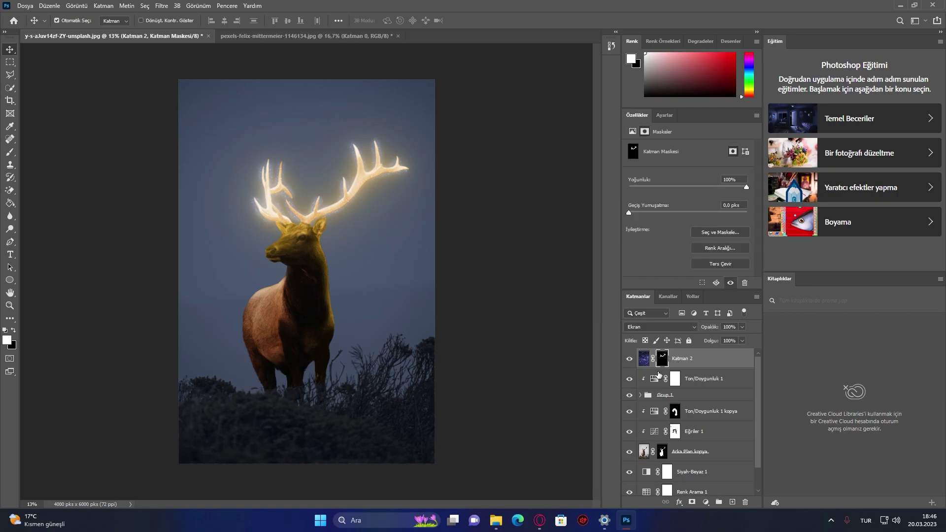
pyautogui.click(706, 502)
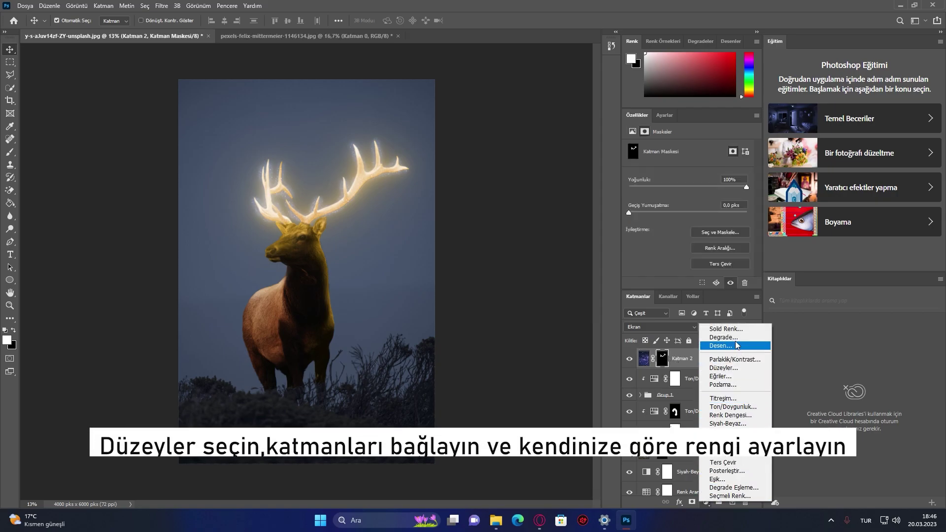
pyautogui.click(722, 369)
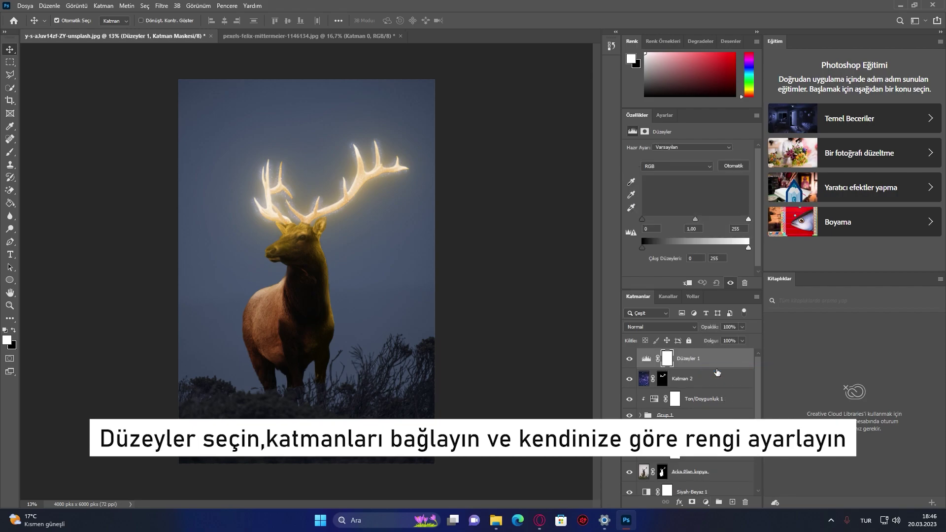
pyautogui.click(687, 284)
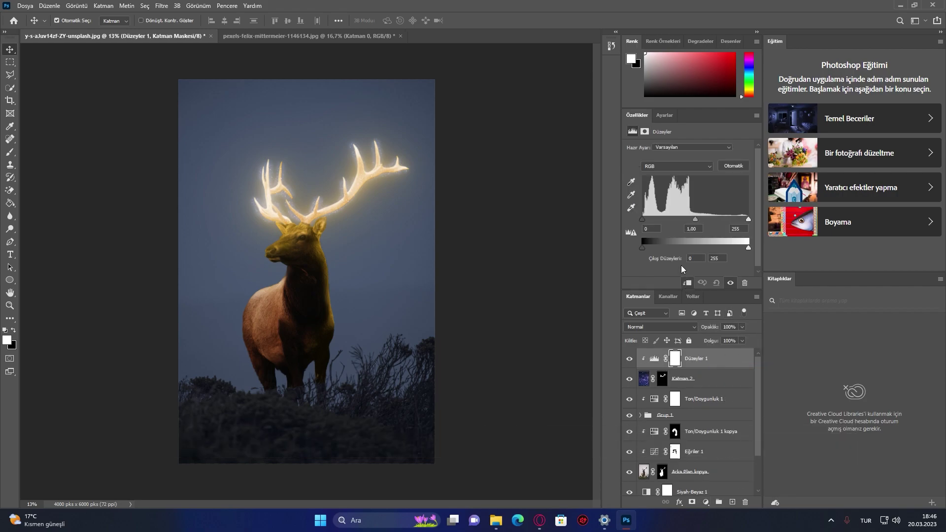
# Set the Düzeyler 1 input levels to 15 for black and 235 for white
pyautogui.scroll(5, 385, 212)
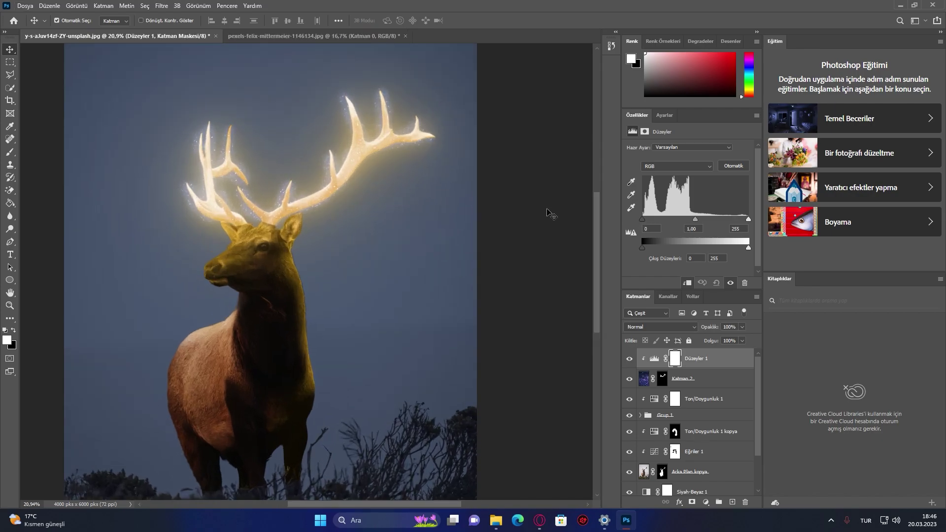
pyautogui.moveTo(642, 219); pyautogui.dragTo(692, 220)
pyautogui.moveTo(748, 219); pyautogui.dragTo(694, 223)
pyautogui.scroll(-3, 458, 179)
pyautogui.scroll(-1, 385, 214)
pyautogui.scroll(1, 388, 213)
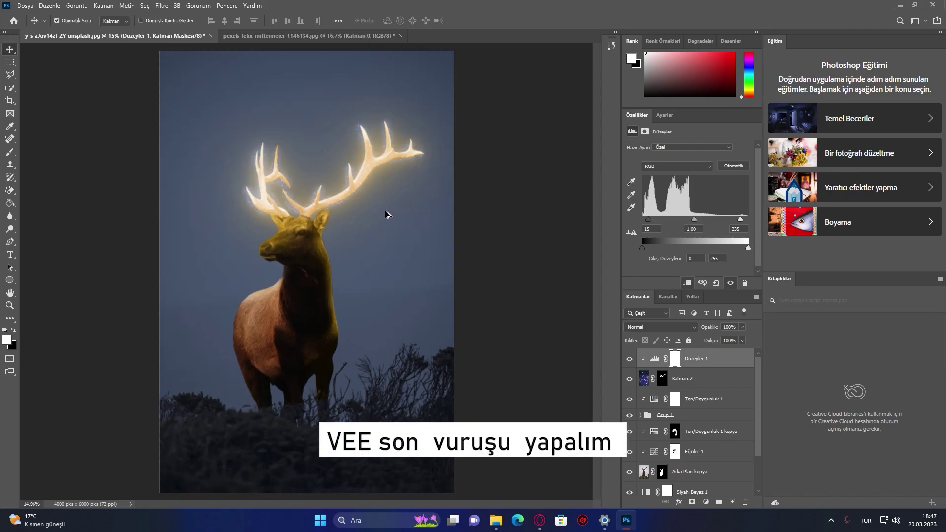
pyautogui.scroll(-1, 394, 212)
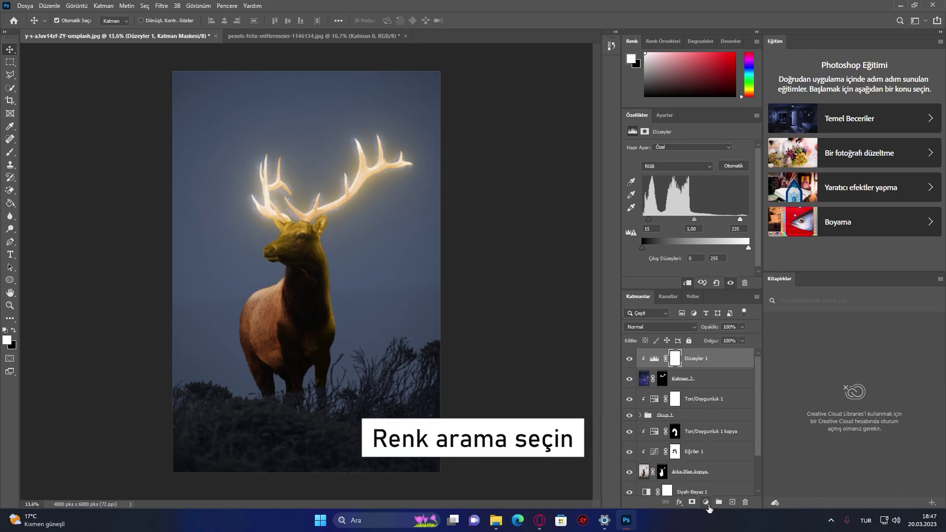
# Add a Renk Arama adjustment on top of all layers using the Crisp_Warm.look 3D LUT
pyautogui.click(706, 502)
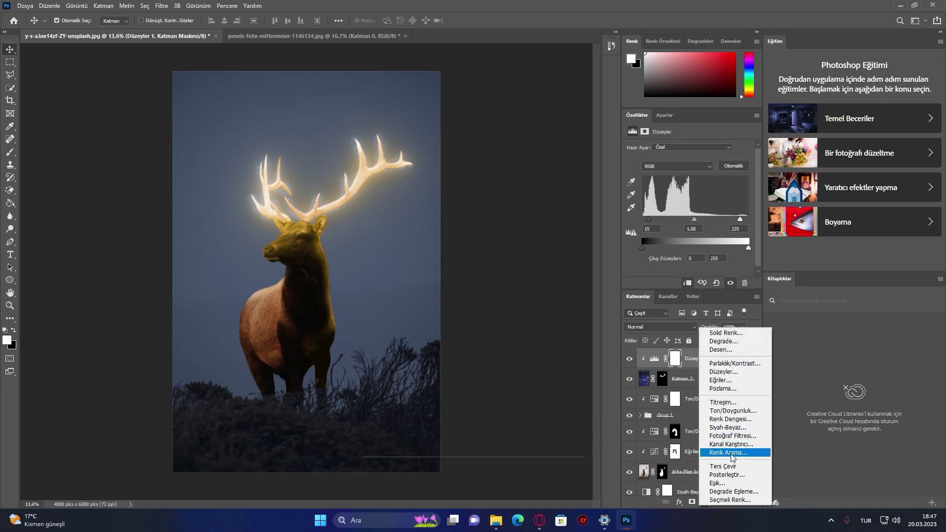
pyautogui.click(717, 452)
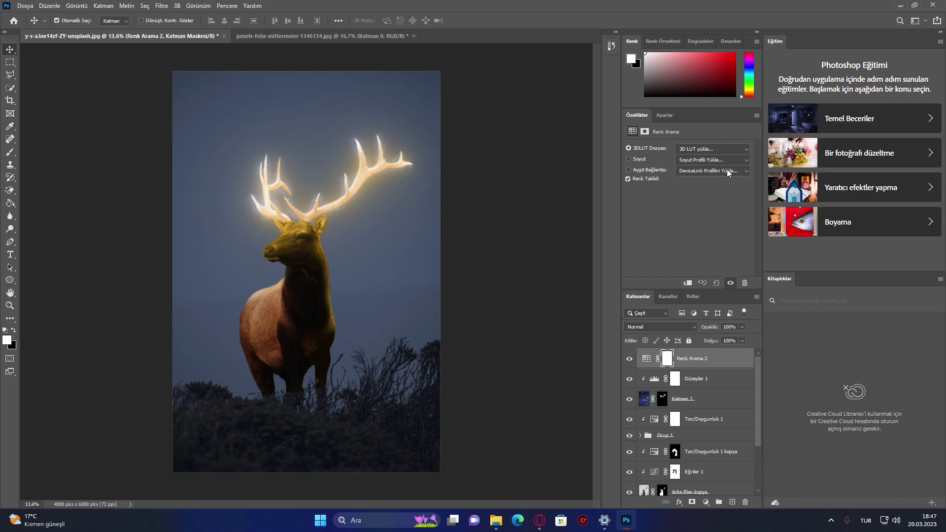
pyautogui.click(697, 149)
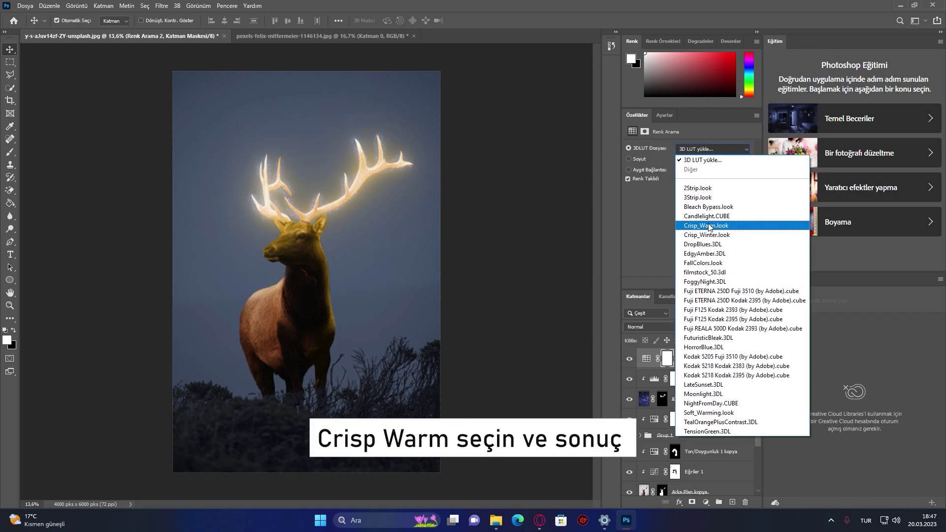
pyautogui.click(708, 226)
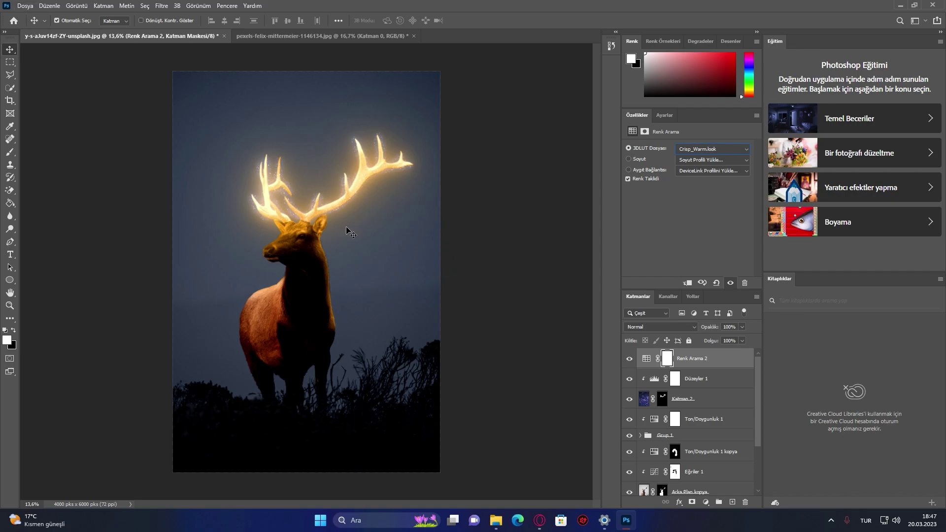
# Slightly lower the opacity of the Renk Arama 2 adjustment and deselect all layers
pyautogui.click(743, 328)
pyautogui.moveTo(744, 338)
pyautogui.mouseDown()
pyautogui.moveTo(721, 339)
pyautogui.moveTo(739, 339)
pyautogui.mouseUp()
pyautogui.click(64, 71)
pyautogui.click(462, 230)
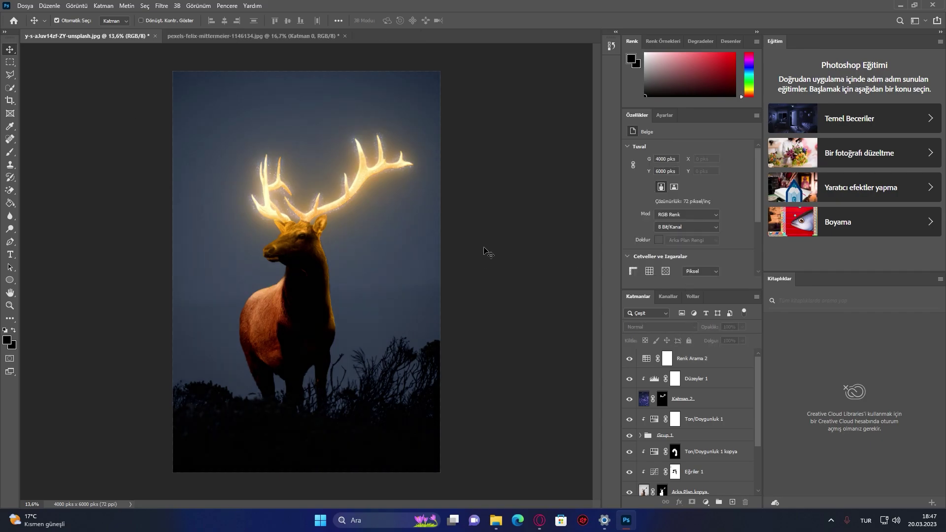
# Hide Renk Arama 2, Katman 2, Ton/Doygunluk 1, Grup 1 and Ton/Doygunluk 1 kopya to start a before/after comparison
pyautogui.scroll(-3, 649, 482)
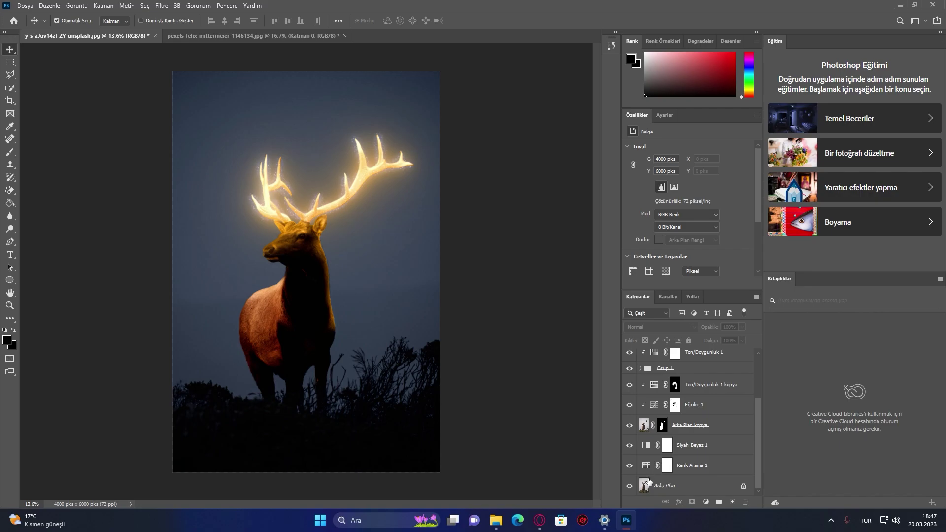
pyautogui.scroll(3, 642, 460)
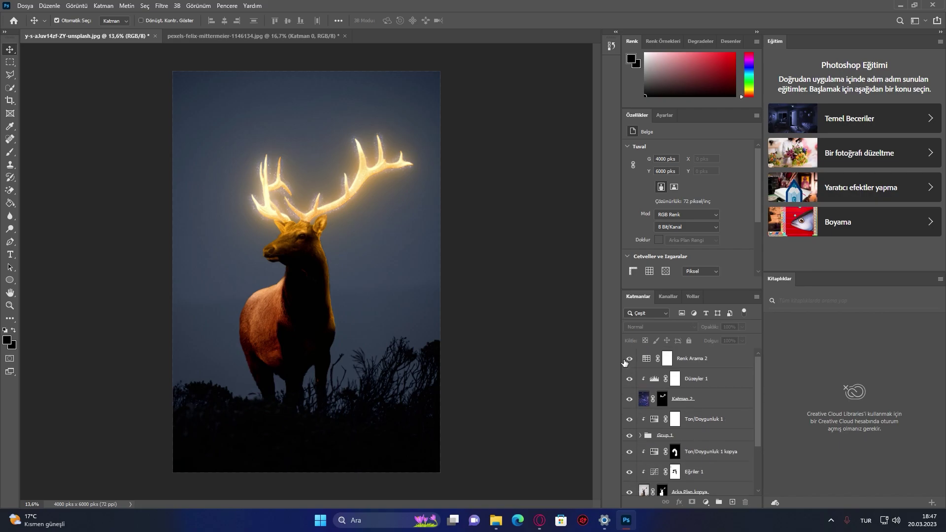
pyautogui.click(629, 358)
pyautogui.click(628, 401)
pyautogui.click(631, 421)
pyautogui.click(630, 436)
pyautogui.click(630, 452)
# Hide Eğriler 1, Arka Plan kopya, Siyah-Beyaz 1 and Renk Arama 1, leaving only the original Arka Plan photo shown
pyautogui.scroll(-3, 692, 443)
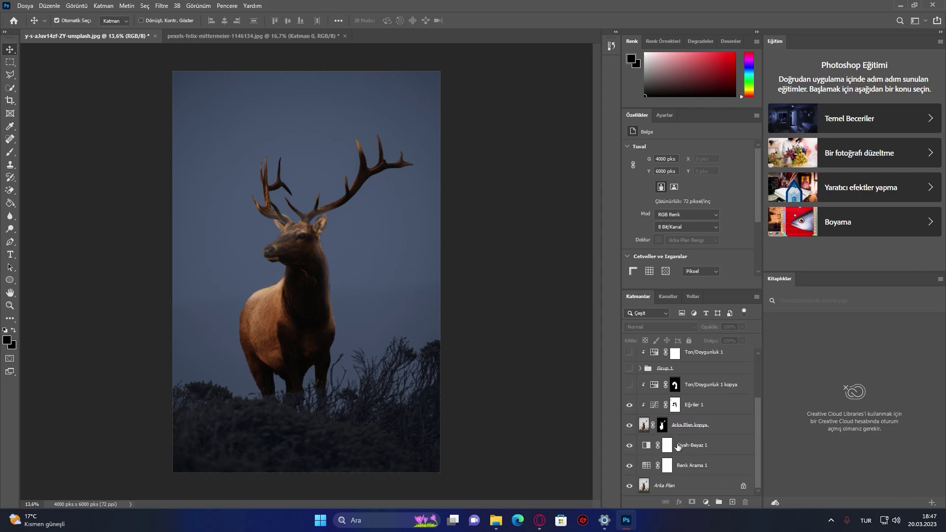
pyautogui.click(629, 405)
pyautogui.click(629, 425)
pyautogui.click(629, 466)
pyautogui.click(629, 486)
pyautogui.click(629, 487)
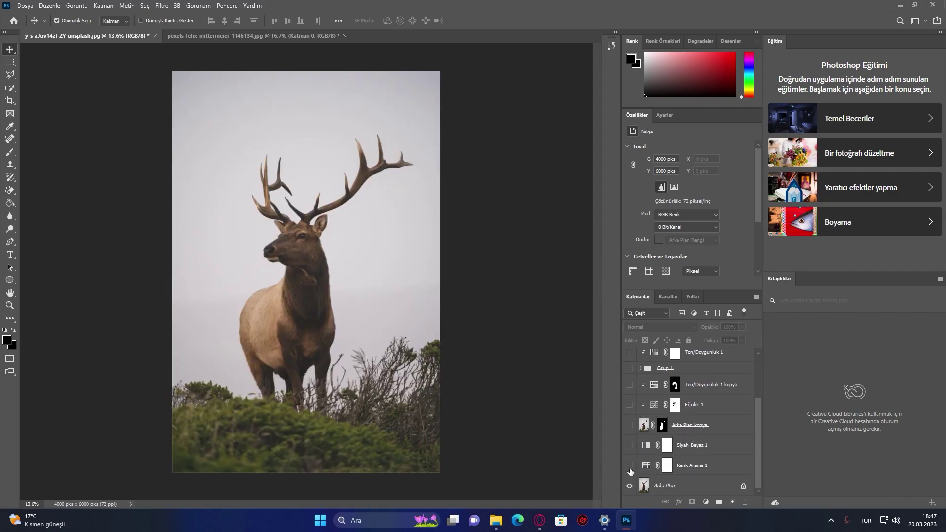
# Show Renk Arama 1, Siyah-Beyaz 1, Arka Plan kopya, Eğriler 1 and Ton/Doygunluk 1 kopya again to review the night and fur edits
pyautogui.click(630, 468)
pyautogui.click(630, 466)
pyautogui.click(628, 467)
pyautogui.click(630, 426)
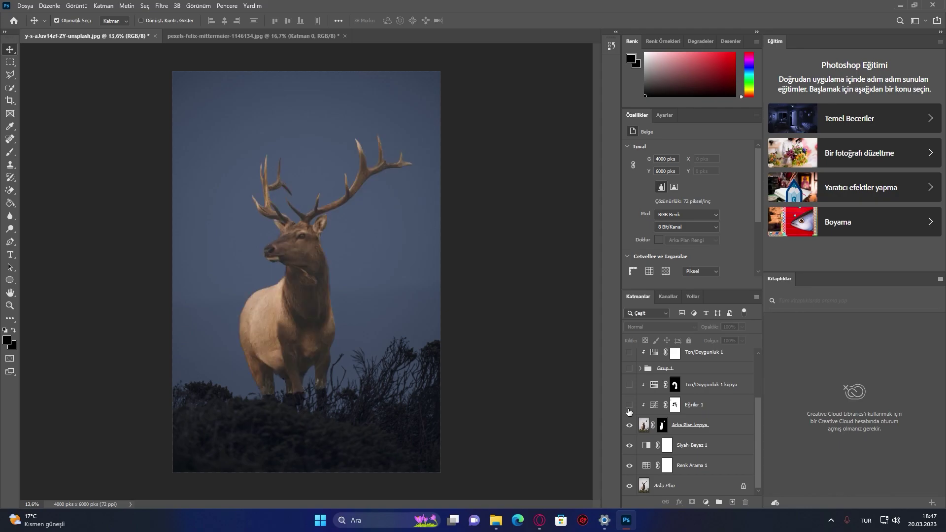
pyautogui.click(629, 406)
pyautogui.click(629, 386)
# Show Grup 1, Ton/Doygunluk 1, Katman 2 and Renk Arama 2 again and review the finished glowing-antler composite
pyautogui.scroll(1, 628, 405)
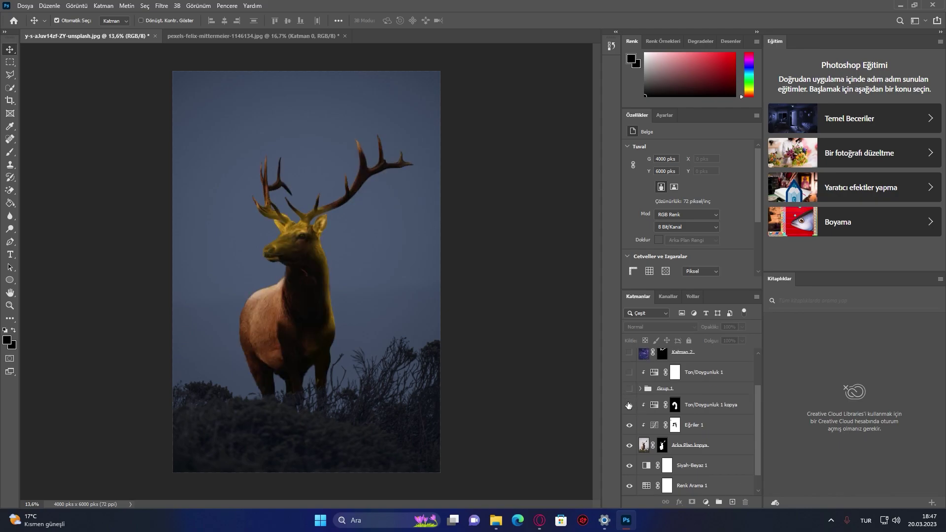
pyautogui.click(629, 389)
pyautogui.click(629, 372)
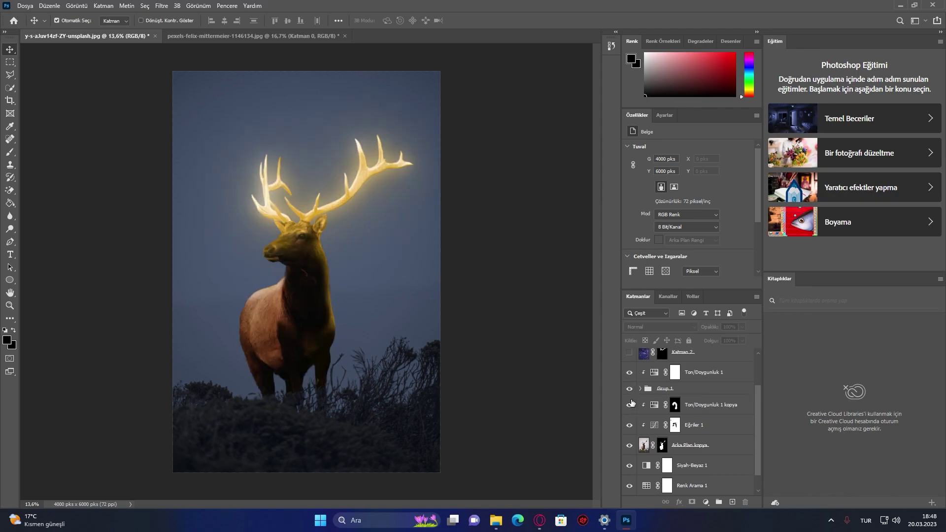
pyautogui.scroll(2, 633, 406)
pyautogui.click(630, 392)
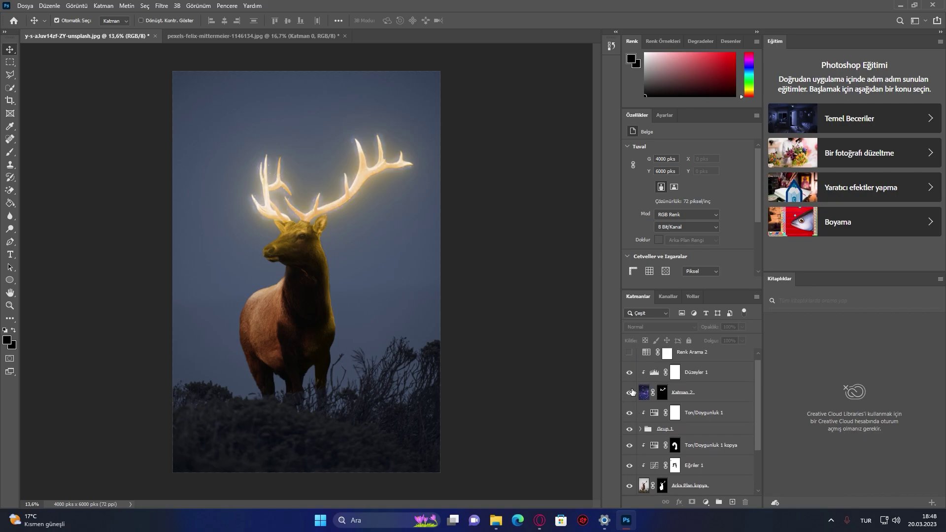
pyautogui.scroll(1, 631, 389)
pyautogui.click(630, 359)
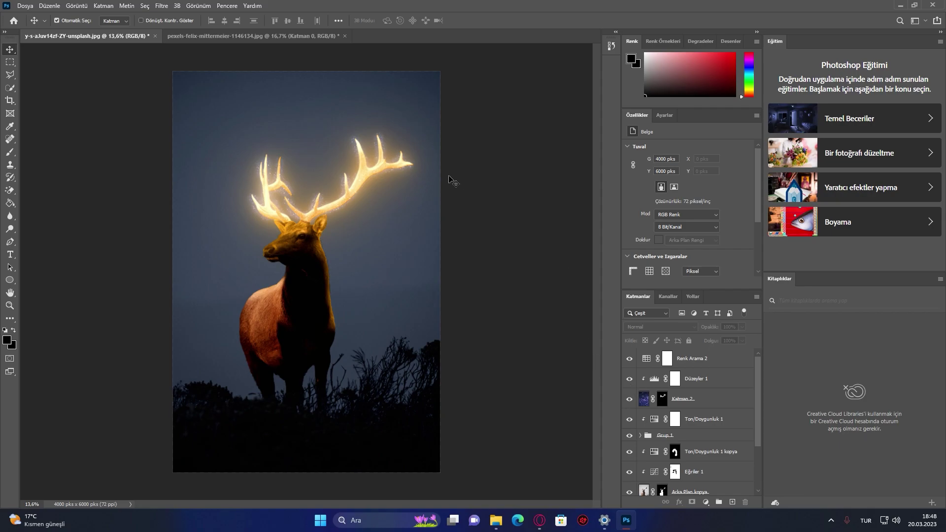
pyautogui.scroll(-2, 348, 238)
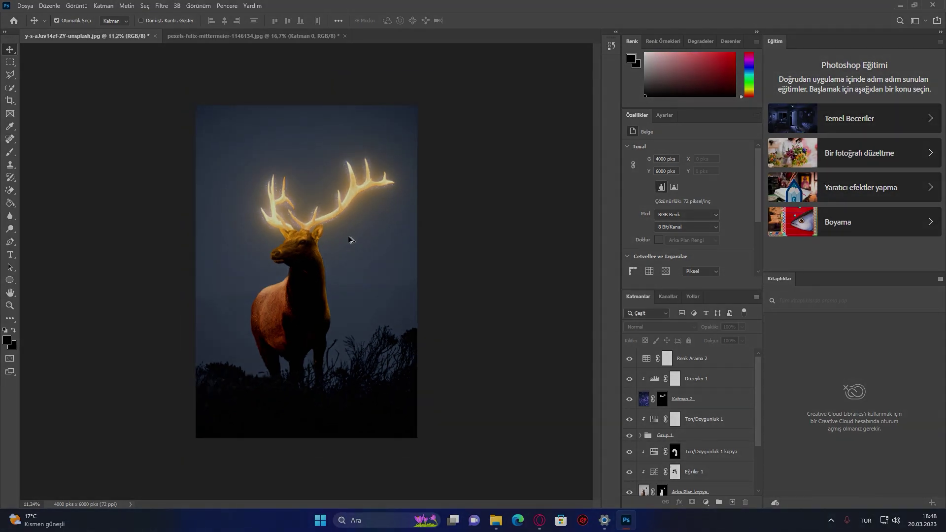
pyautogui.scroll(2, 350, 239)
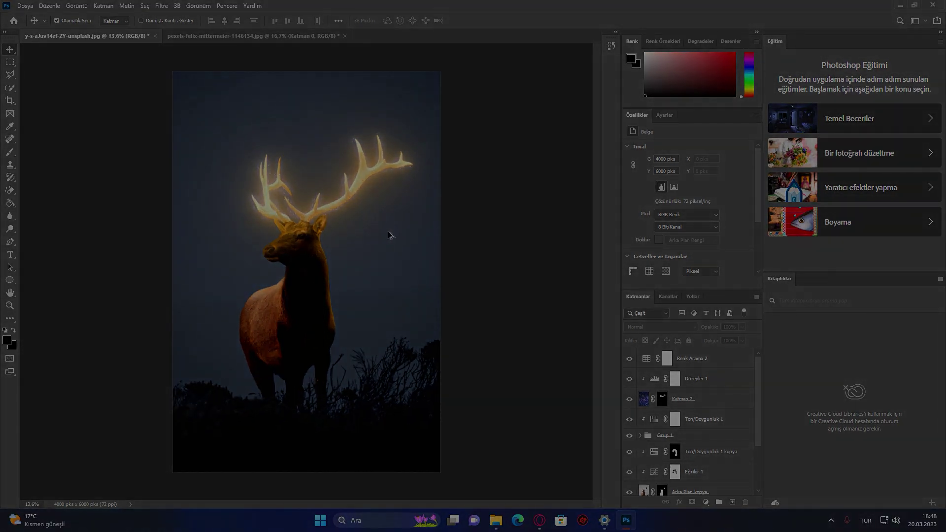